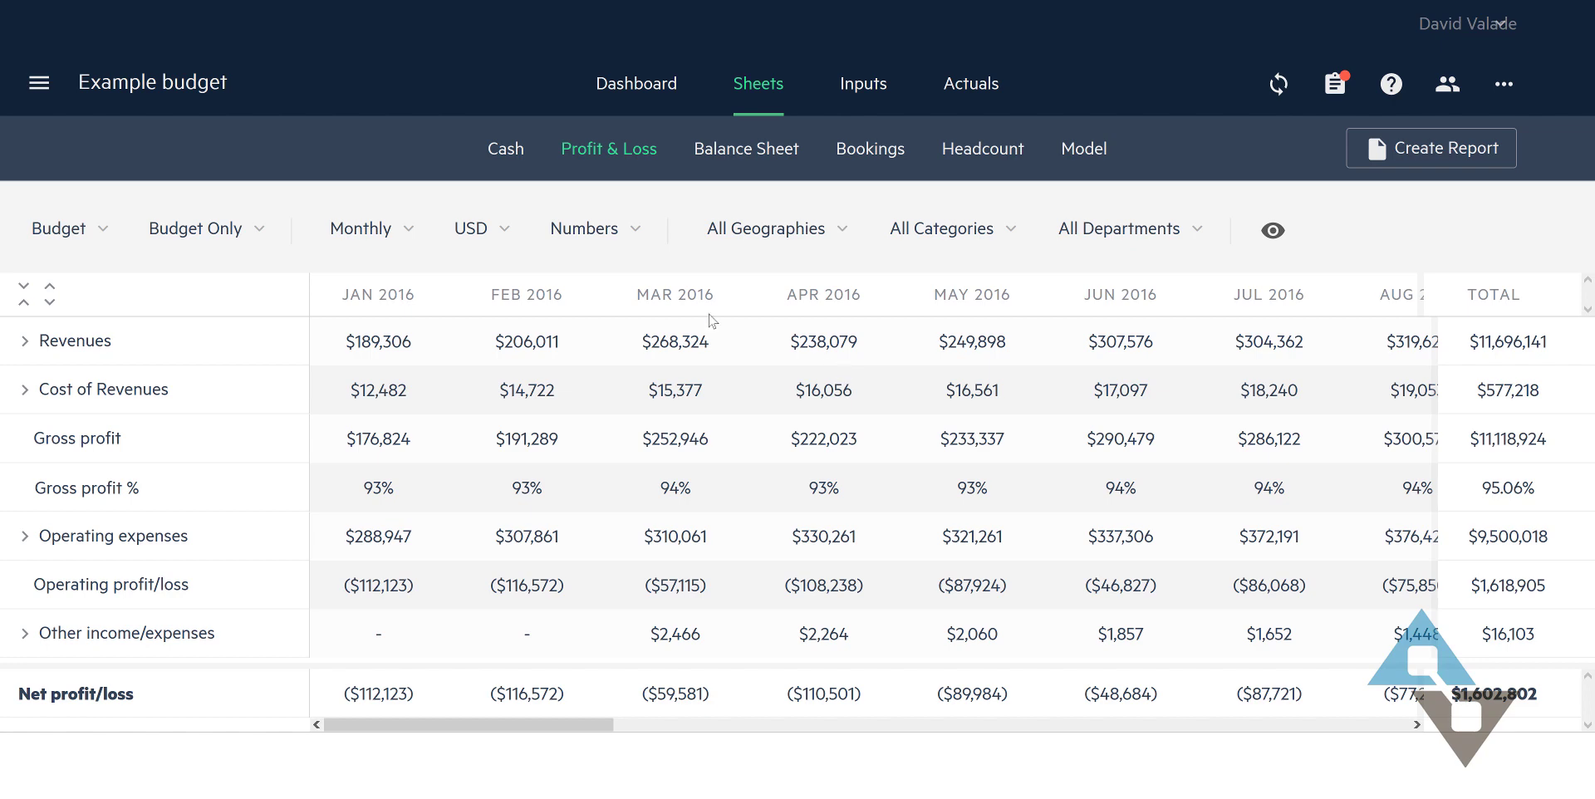
Start a new budget built from Sage Intacct data and sign in with the prefilled company credentials.
click(35, 86)
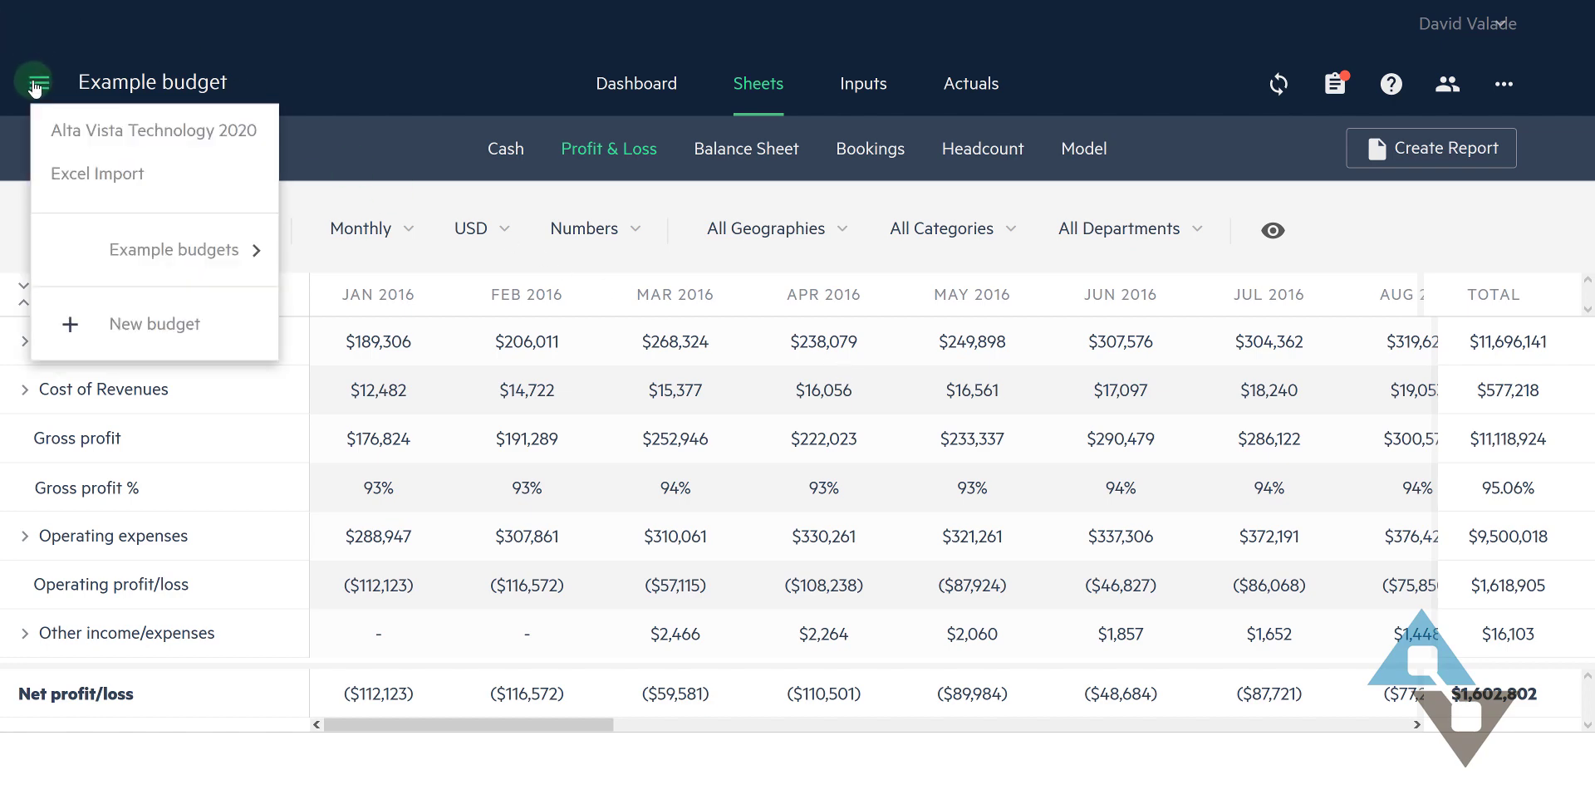
click(161, 339)
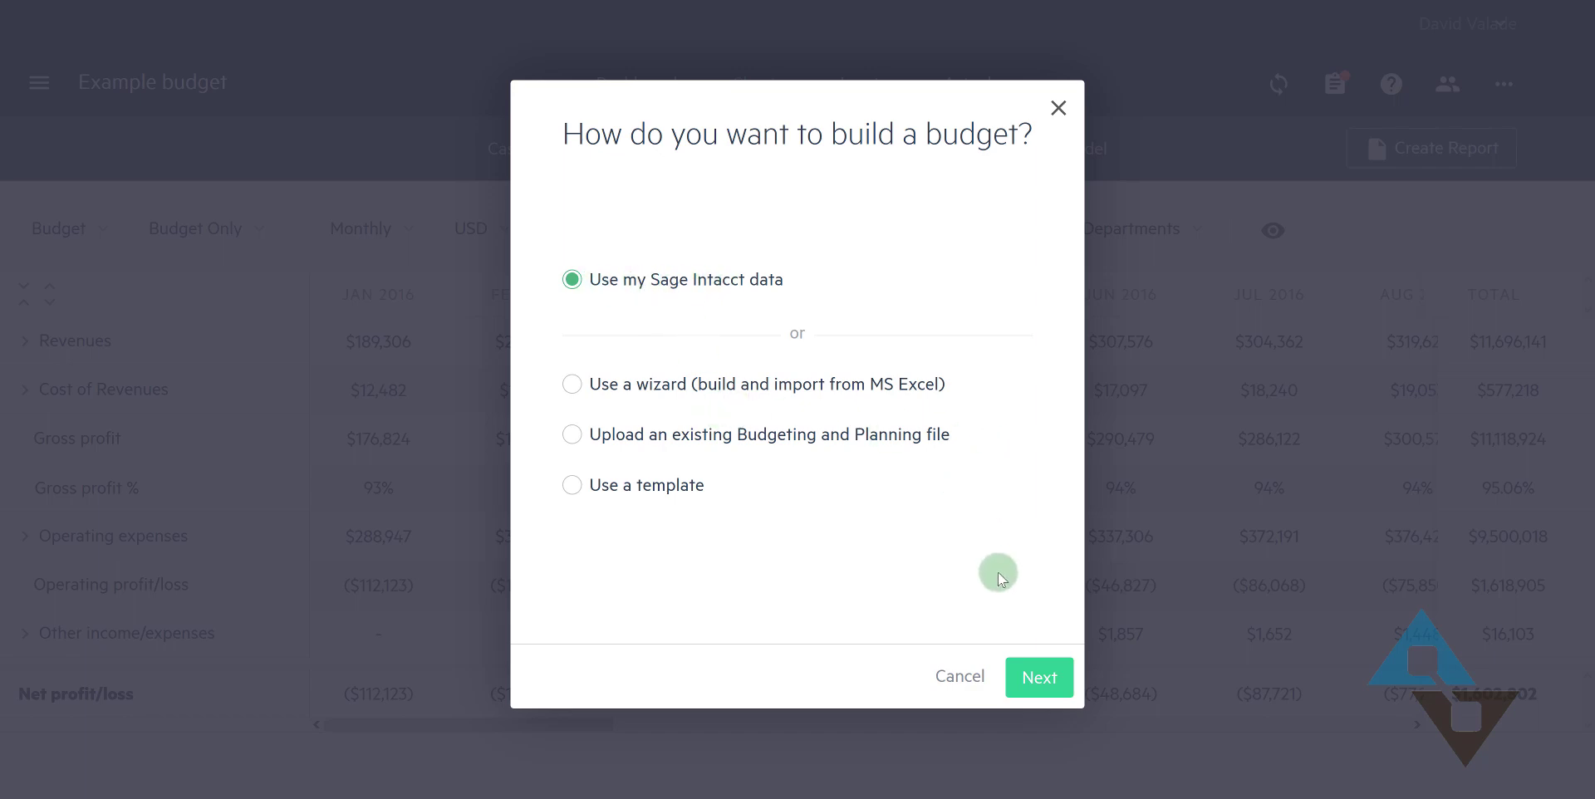
click(1033, 670)
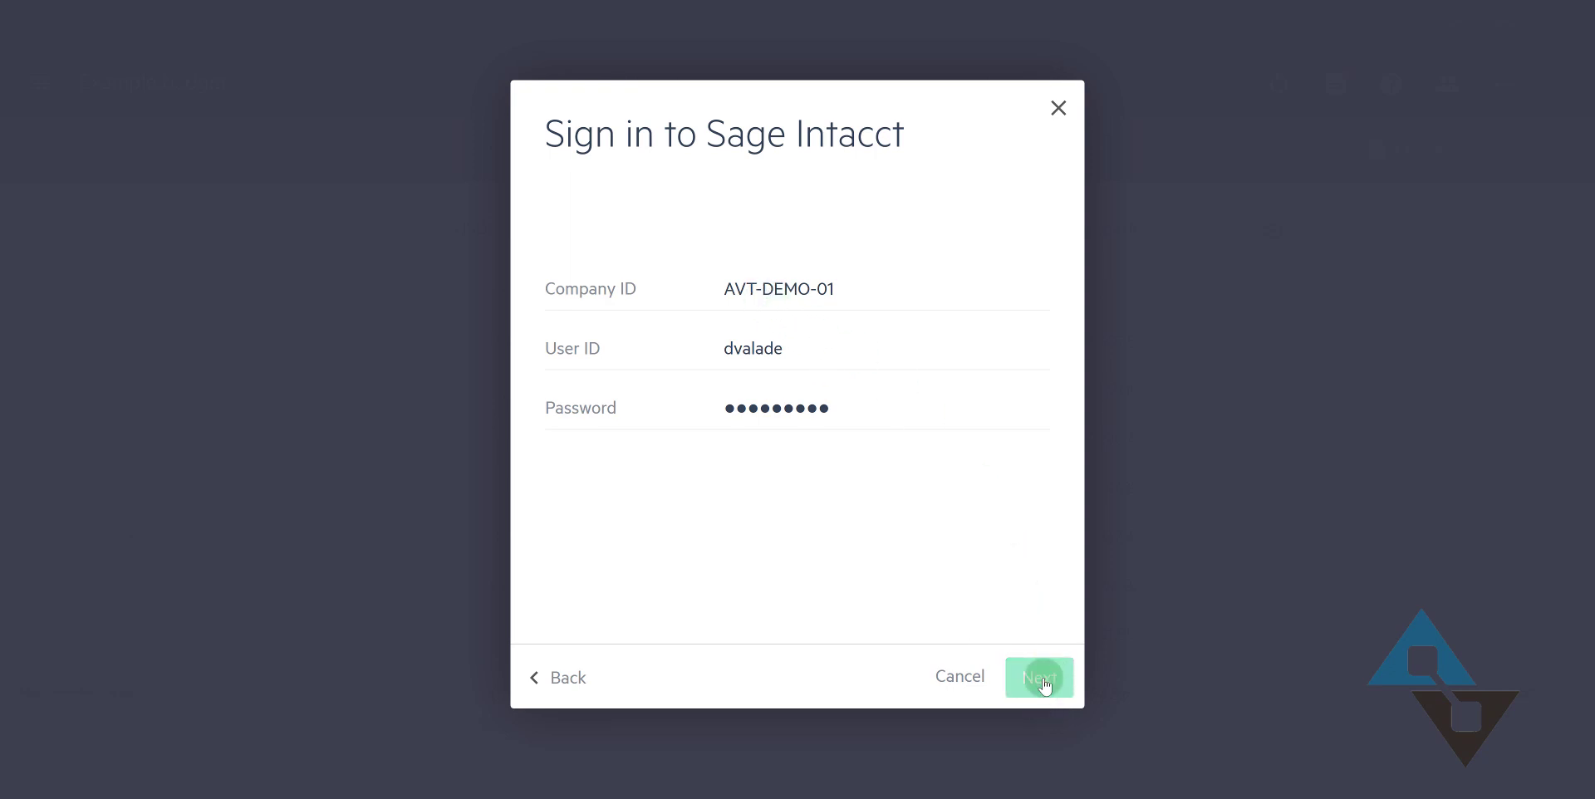
click(1048, 681)
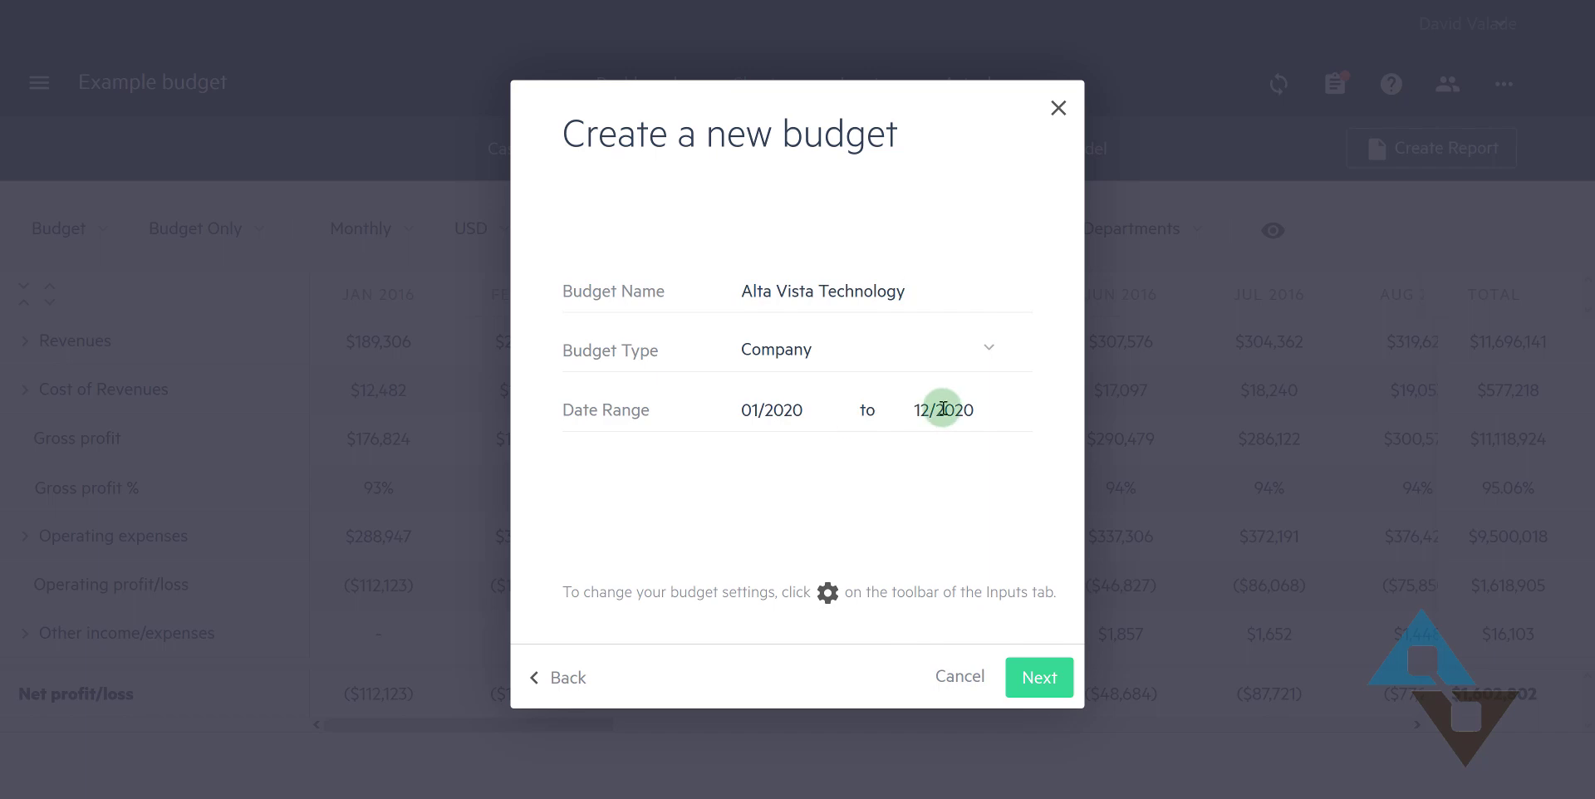
Name the new budget Alta Vista Technology 2020, keep the Company budget type, and continue to the account mapping.
text(2020)
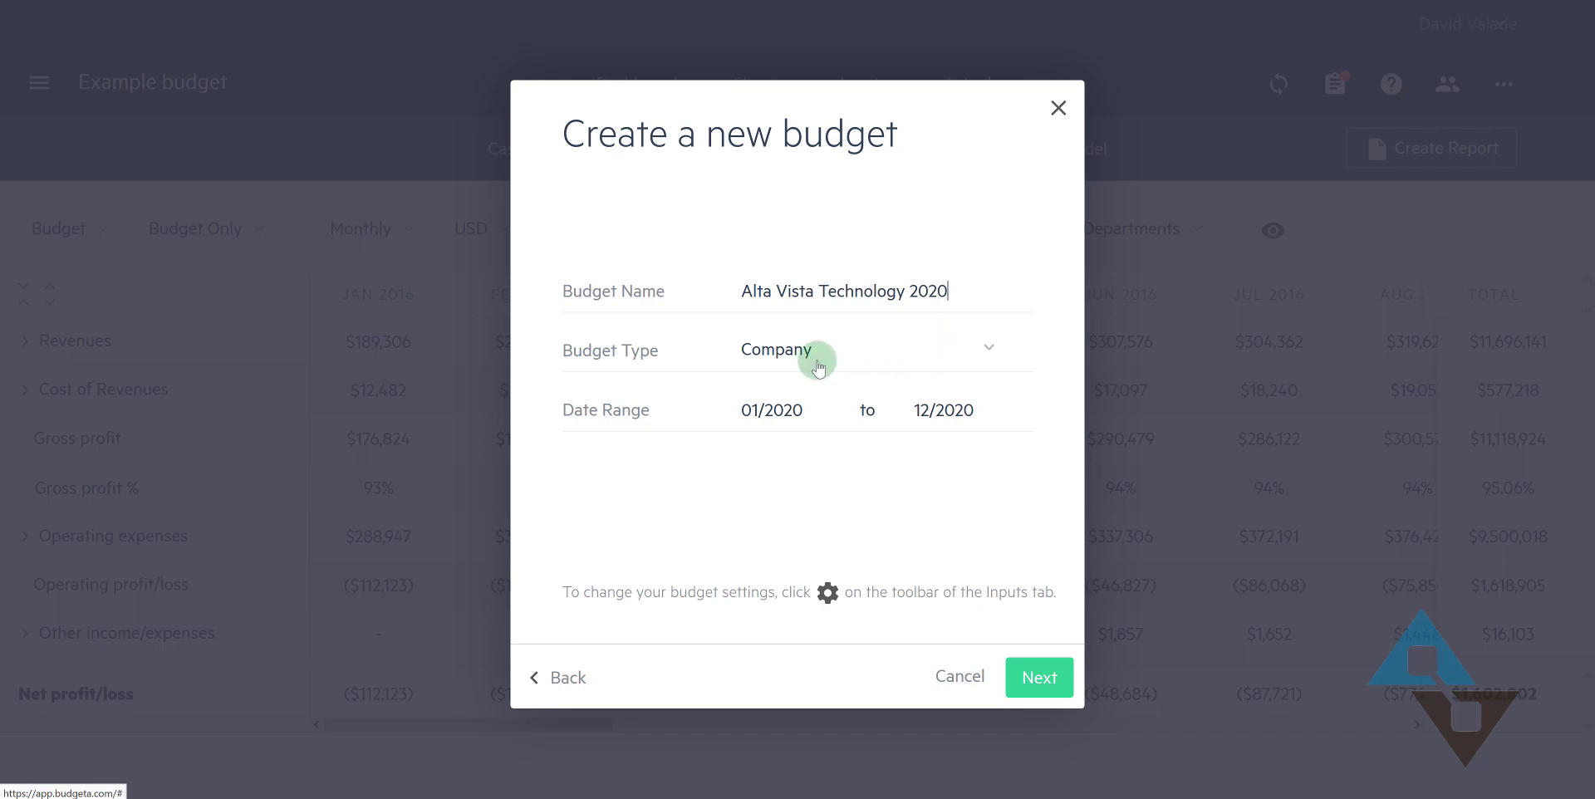
click(963, 357)
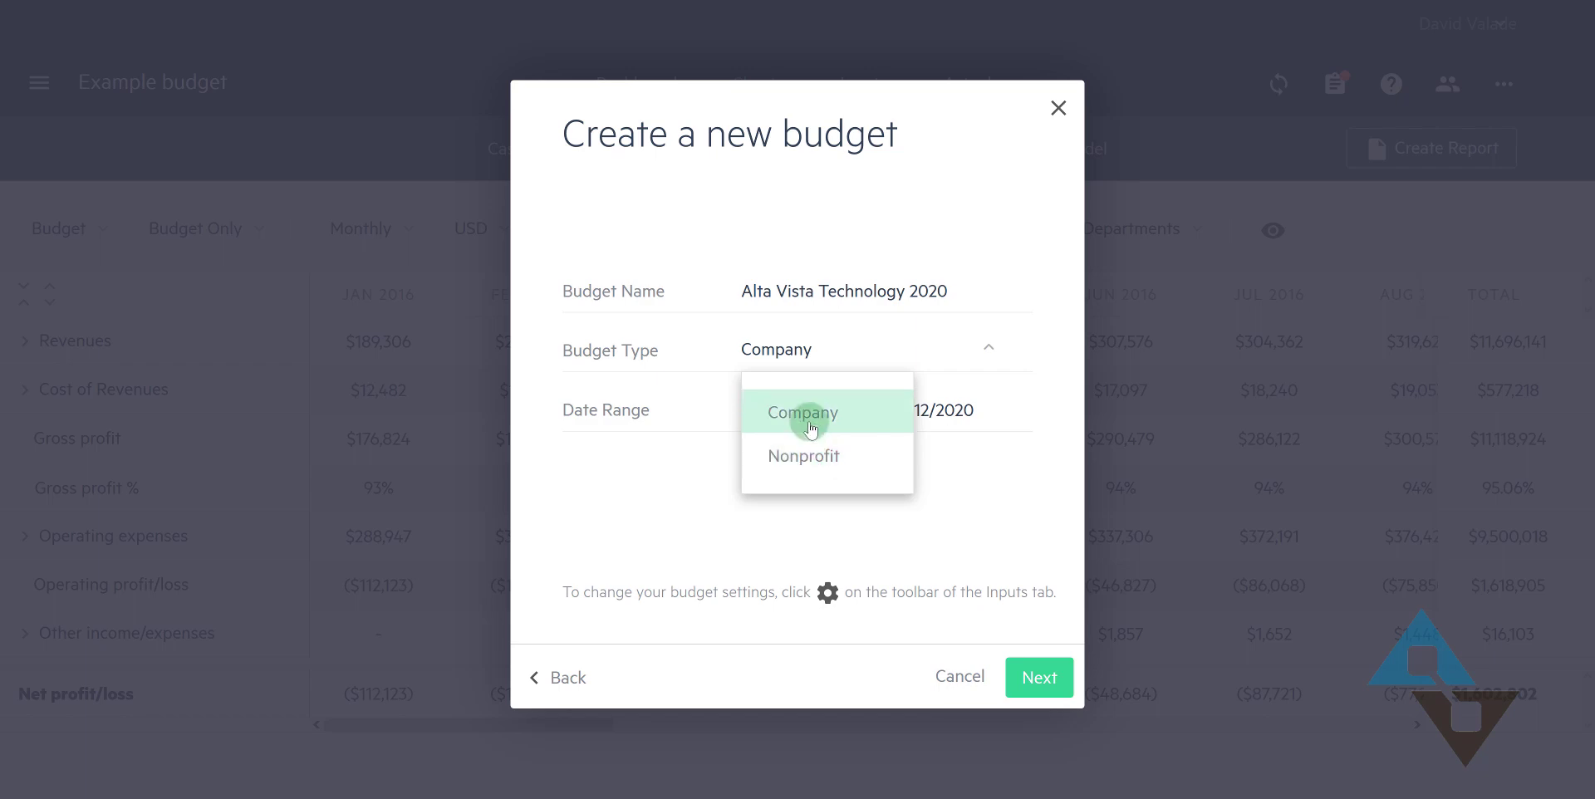
click(615, 462)
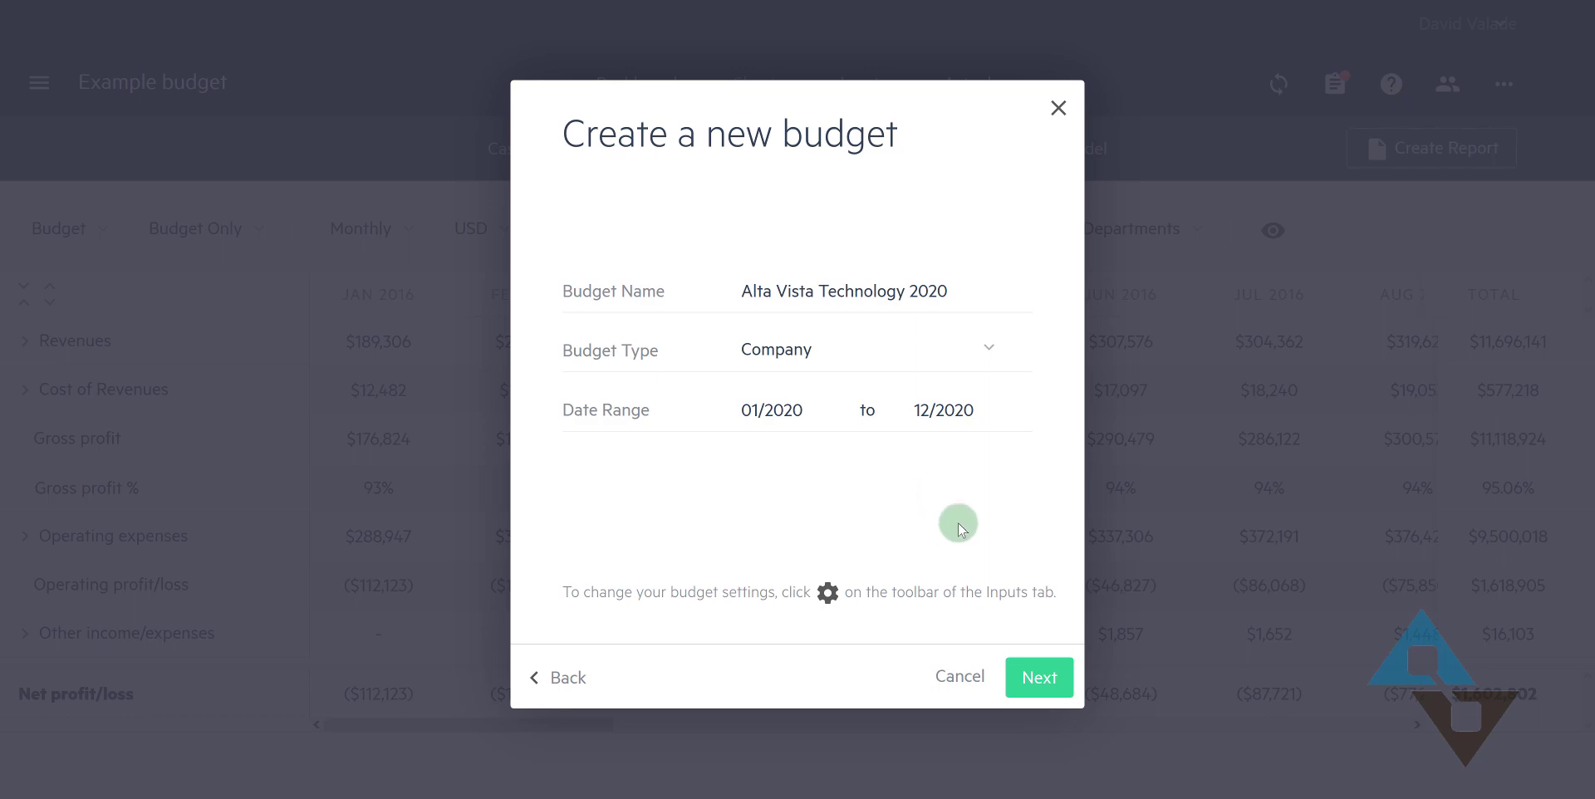
click(1035, 676)
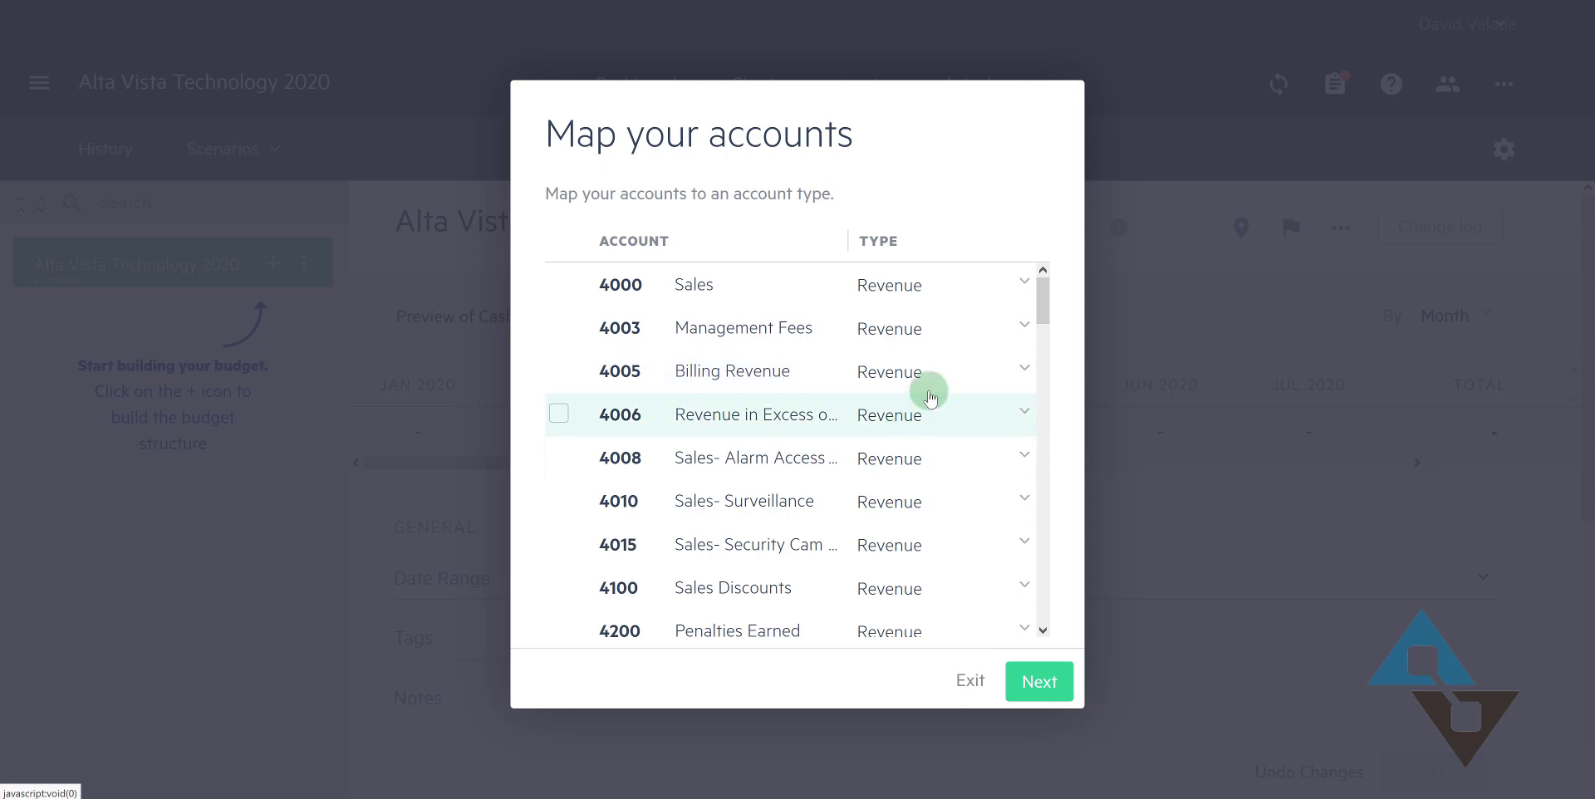
Review the account types available for account 4000 Sales and accept the account mapping with Sales kept as Revenue.
click(1022, 286)
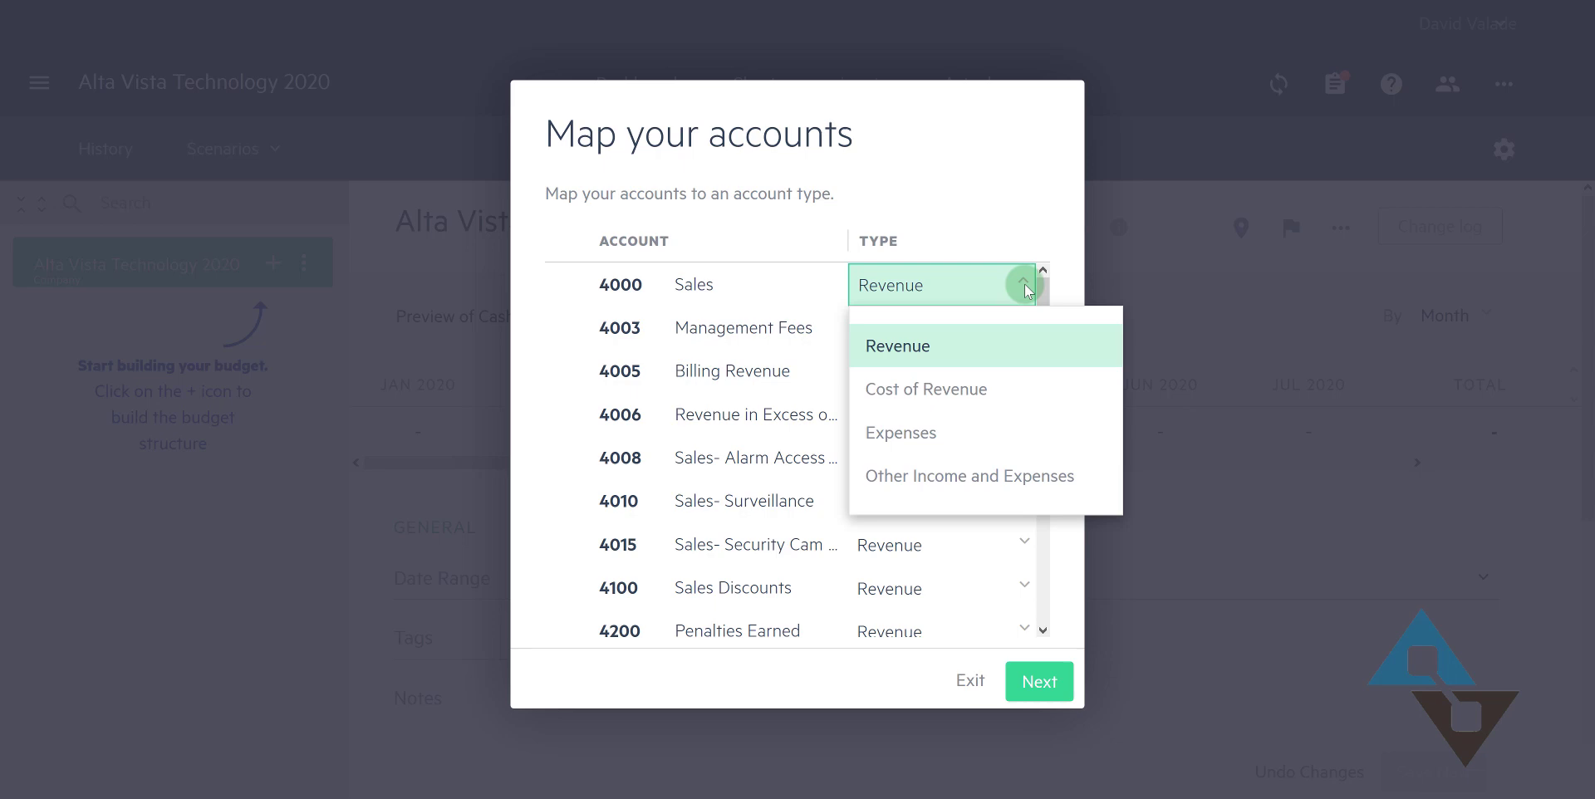
click(986, 228)
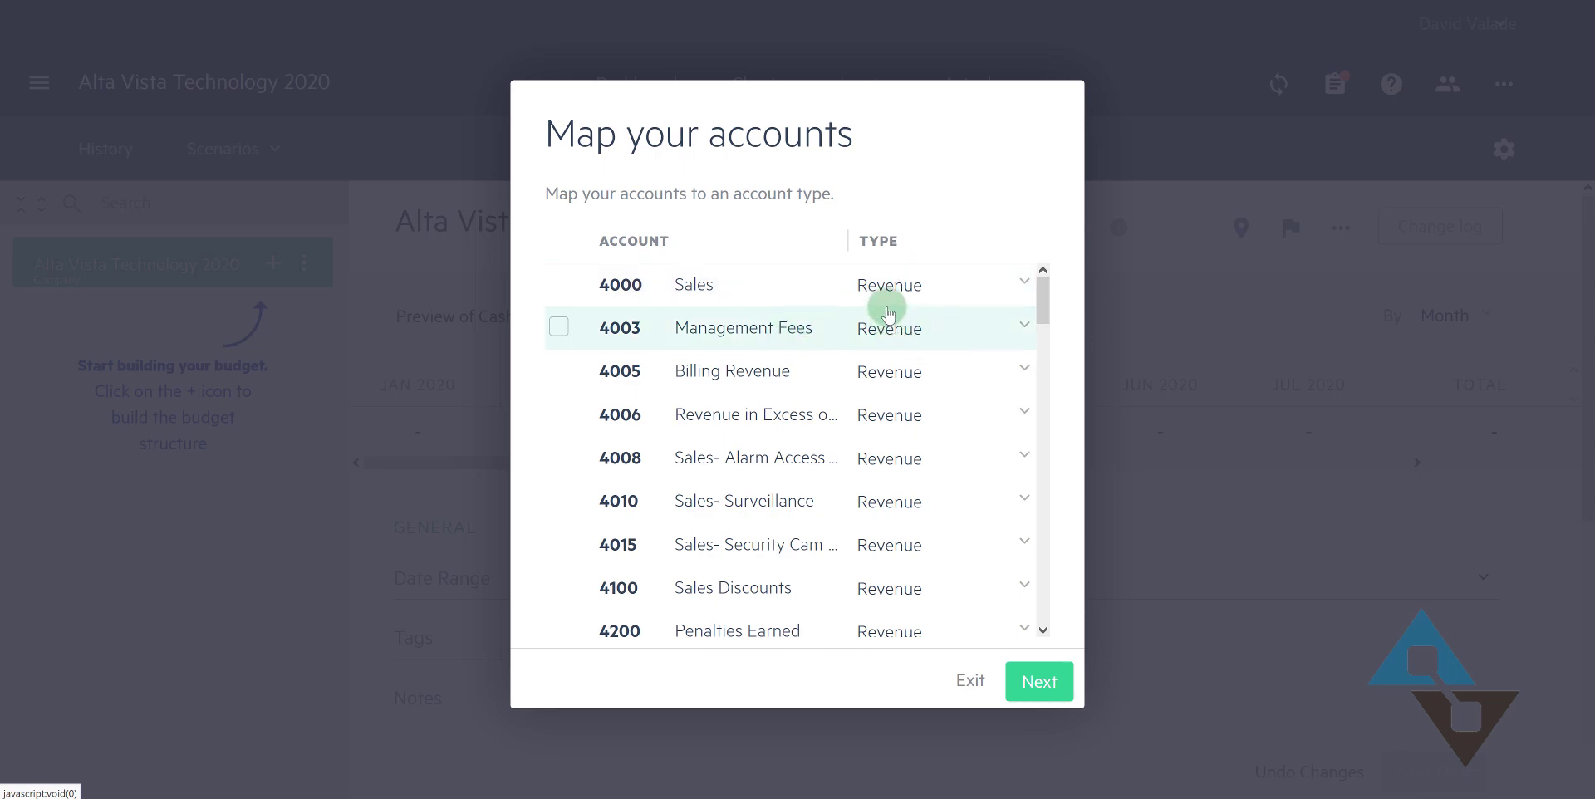
click(1046, 685)
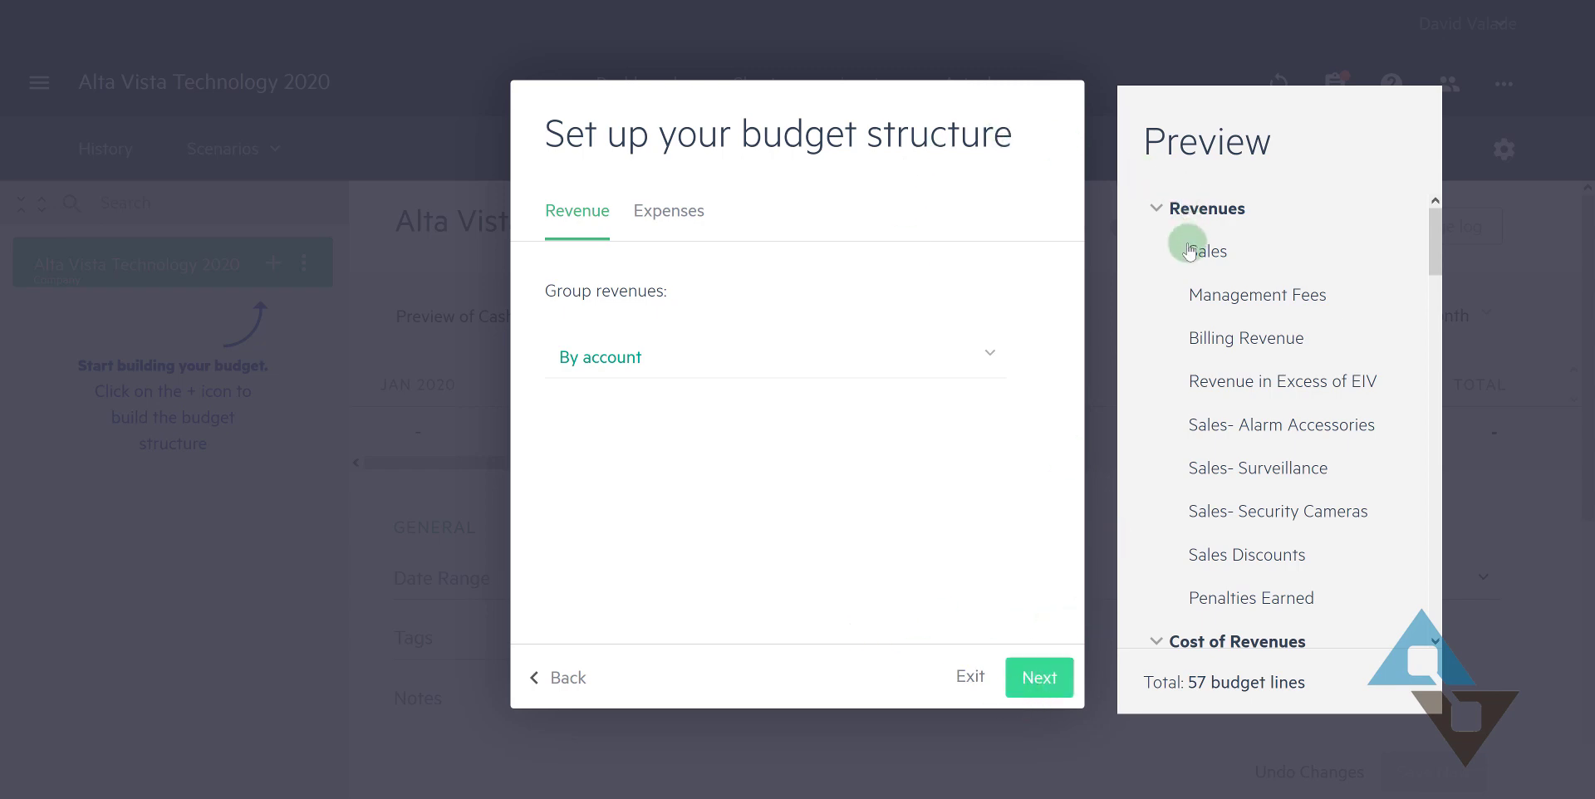
Group the revenues by location and inspect the accounts under Texas #10 and Maine #20 in the structure preview.
click(1156, 210)
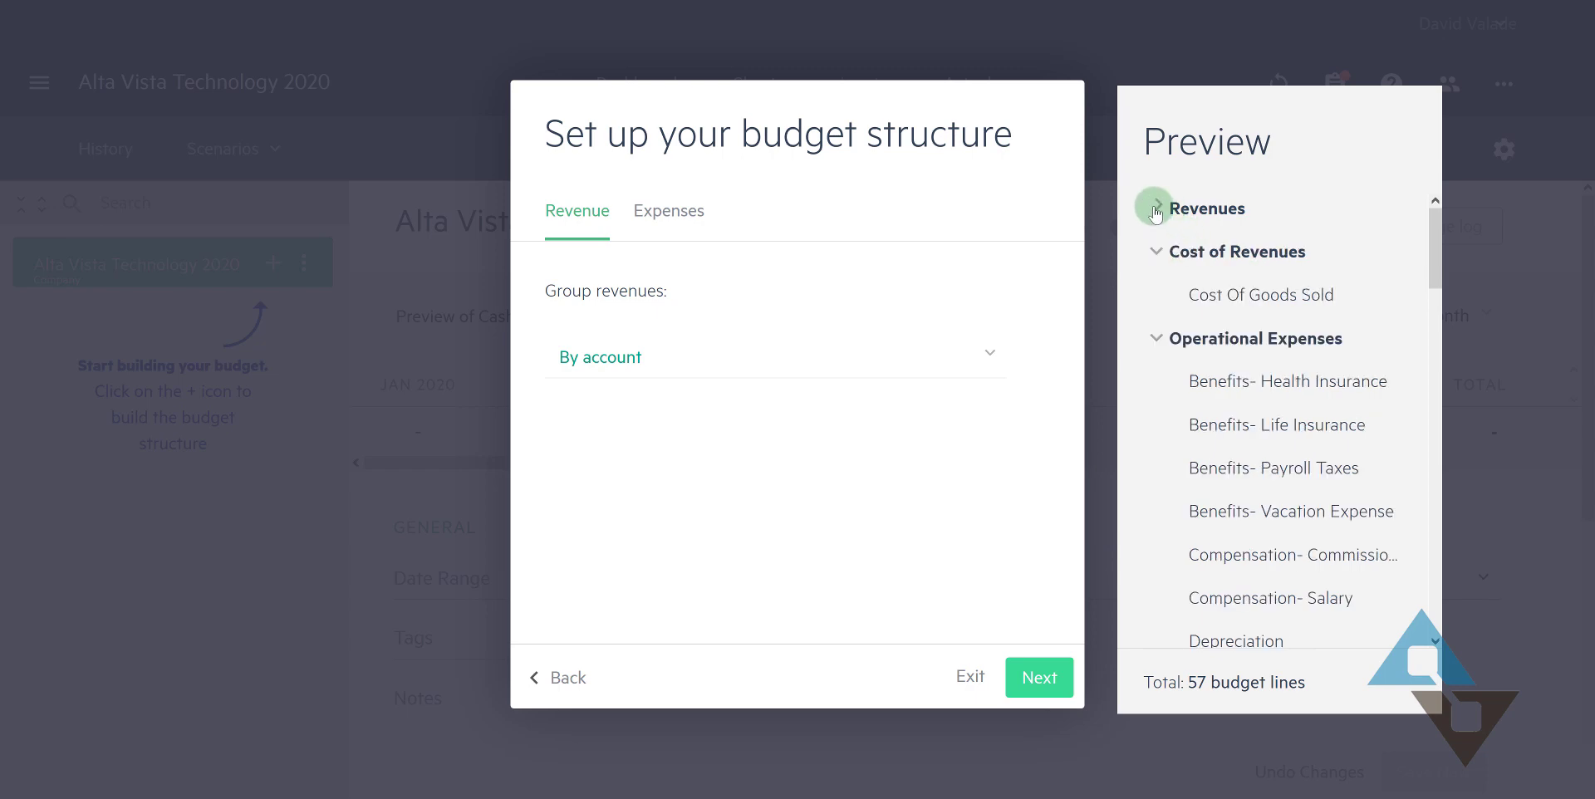
click(1156, 209)
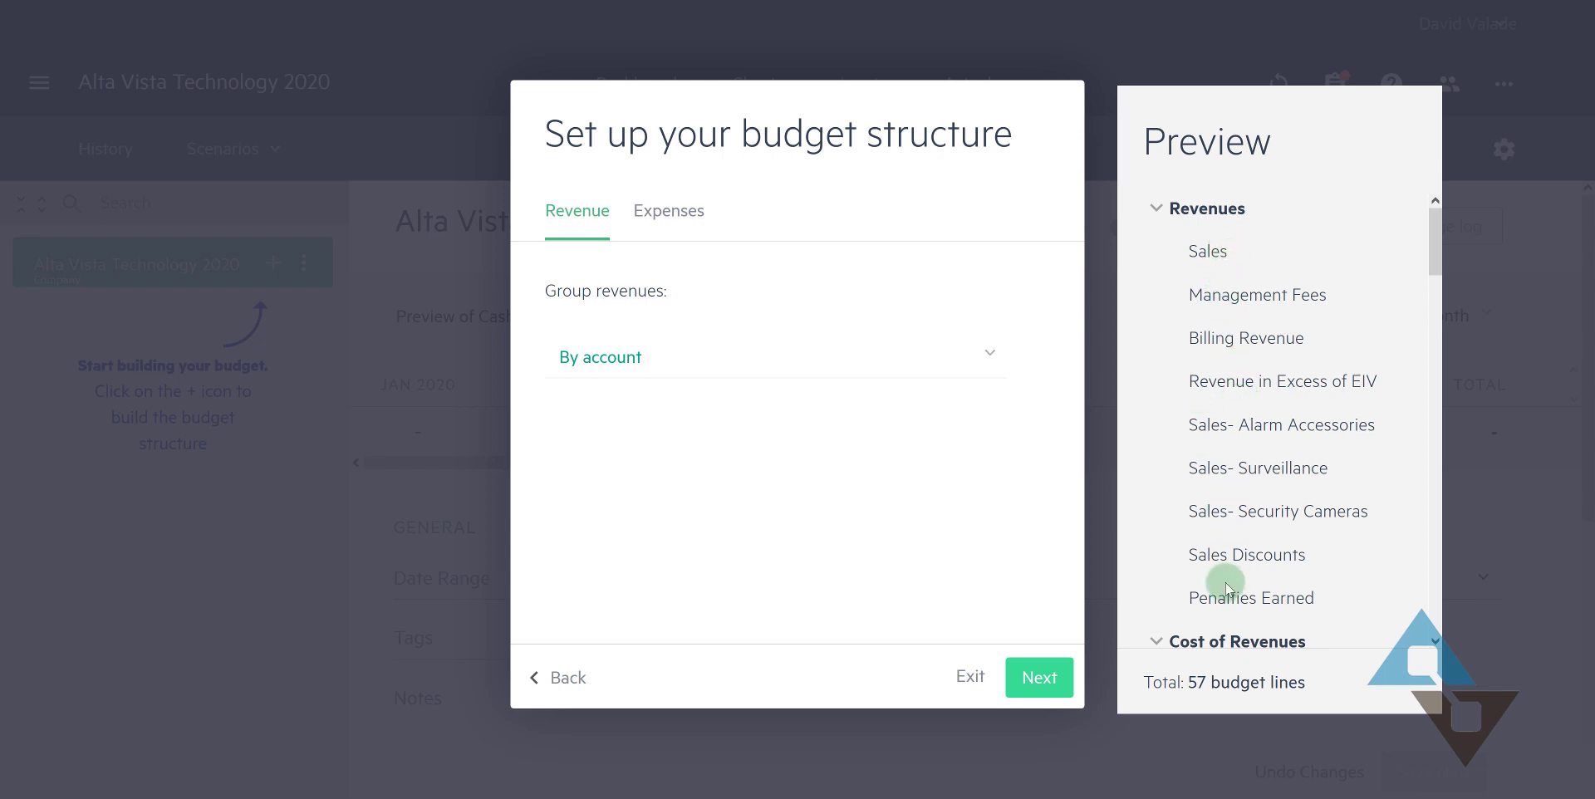
scroll(1246, 585, down, 3)
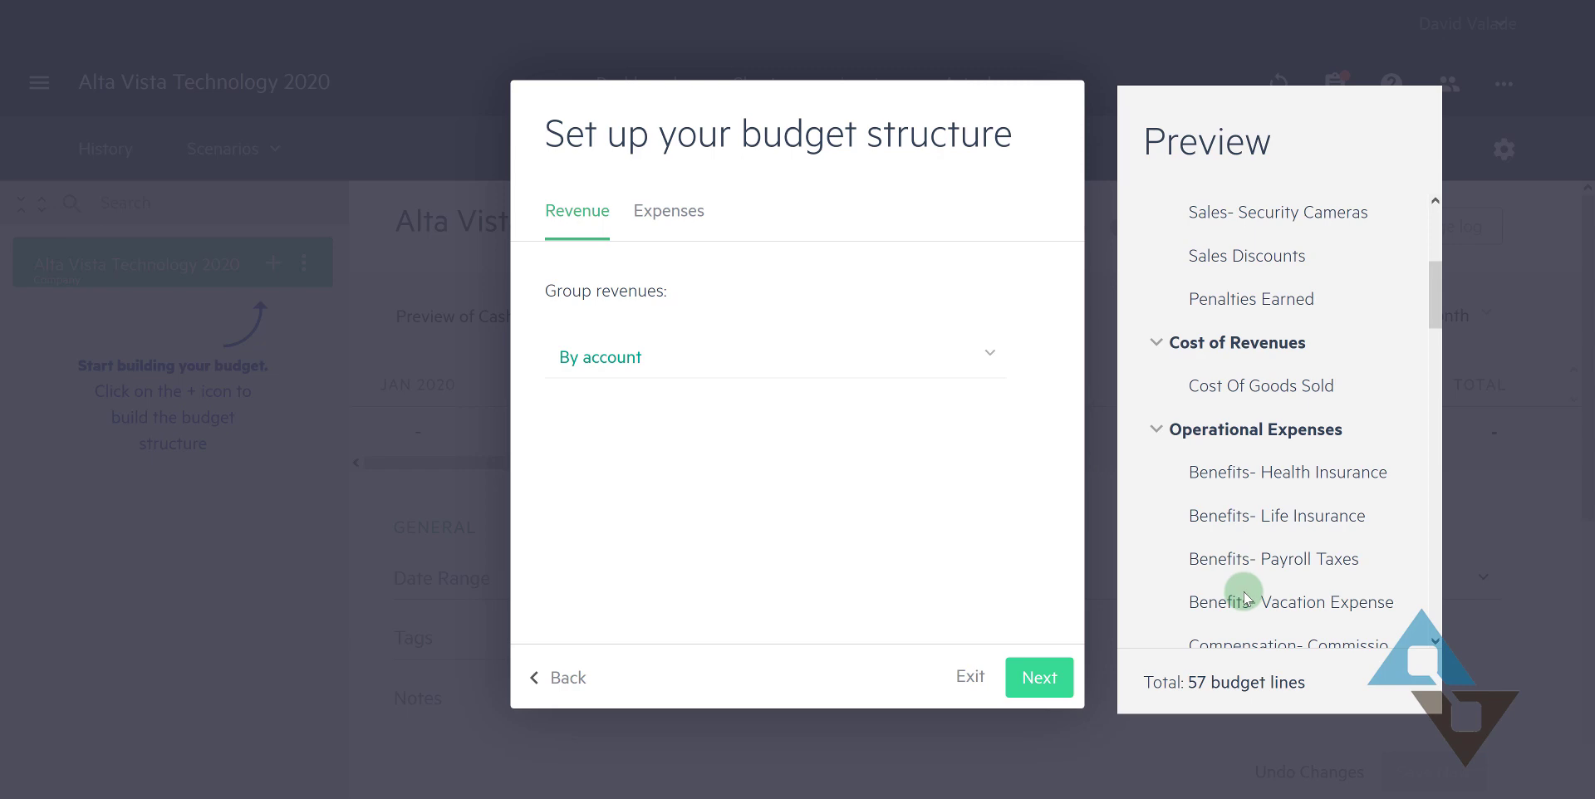
scroll(1244, 596, up, 4)
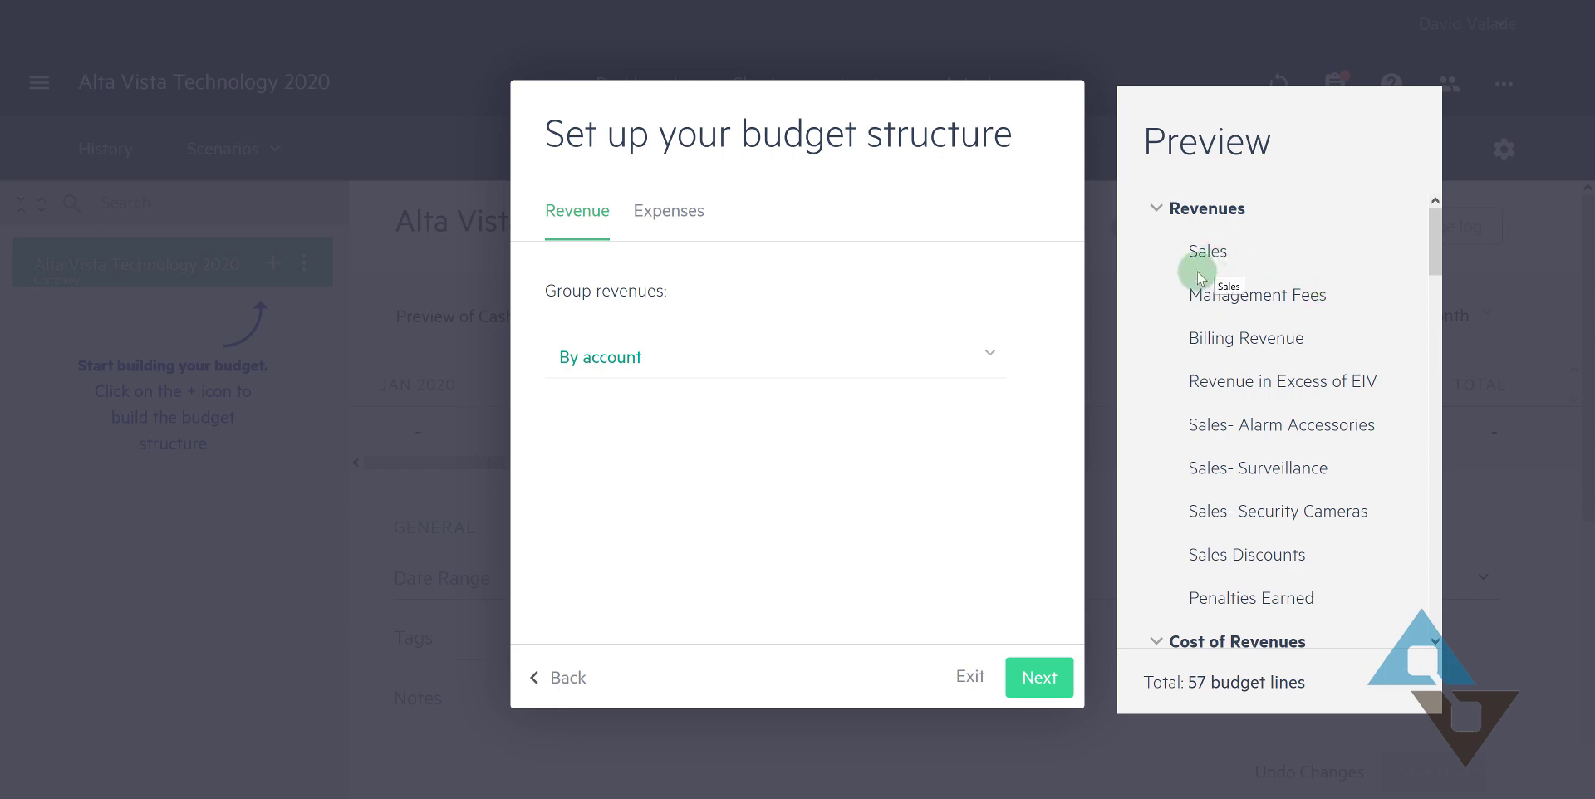
click(990, 355)
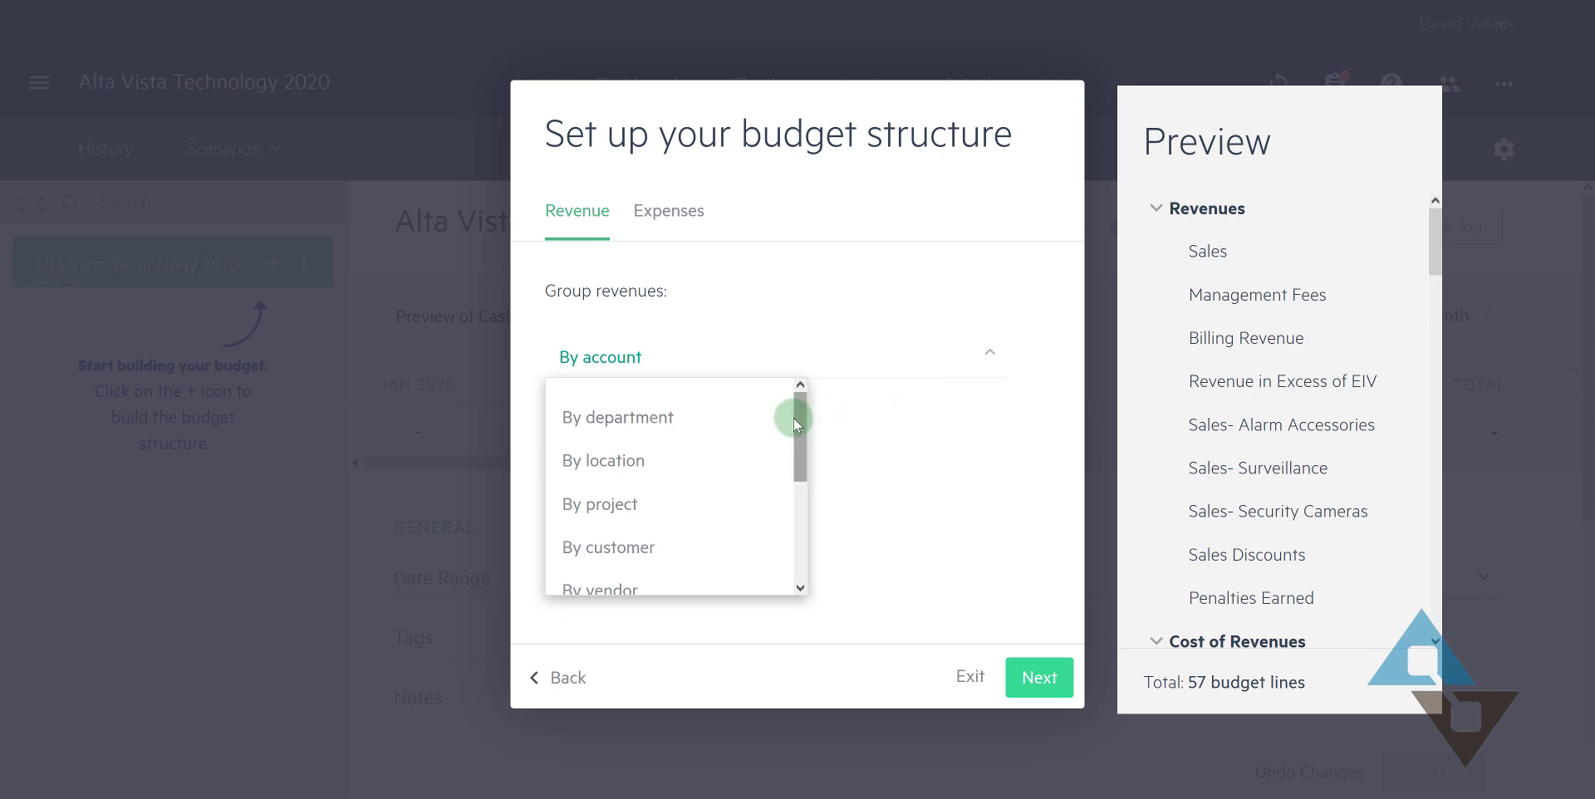
mouse_move(801, 404)
mouse_down()
mouse_move(812, 506)
mouse_move(786, 391)
mouse_up()
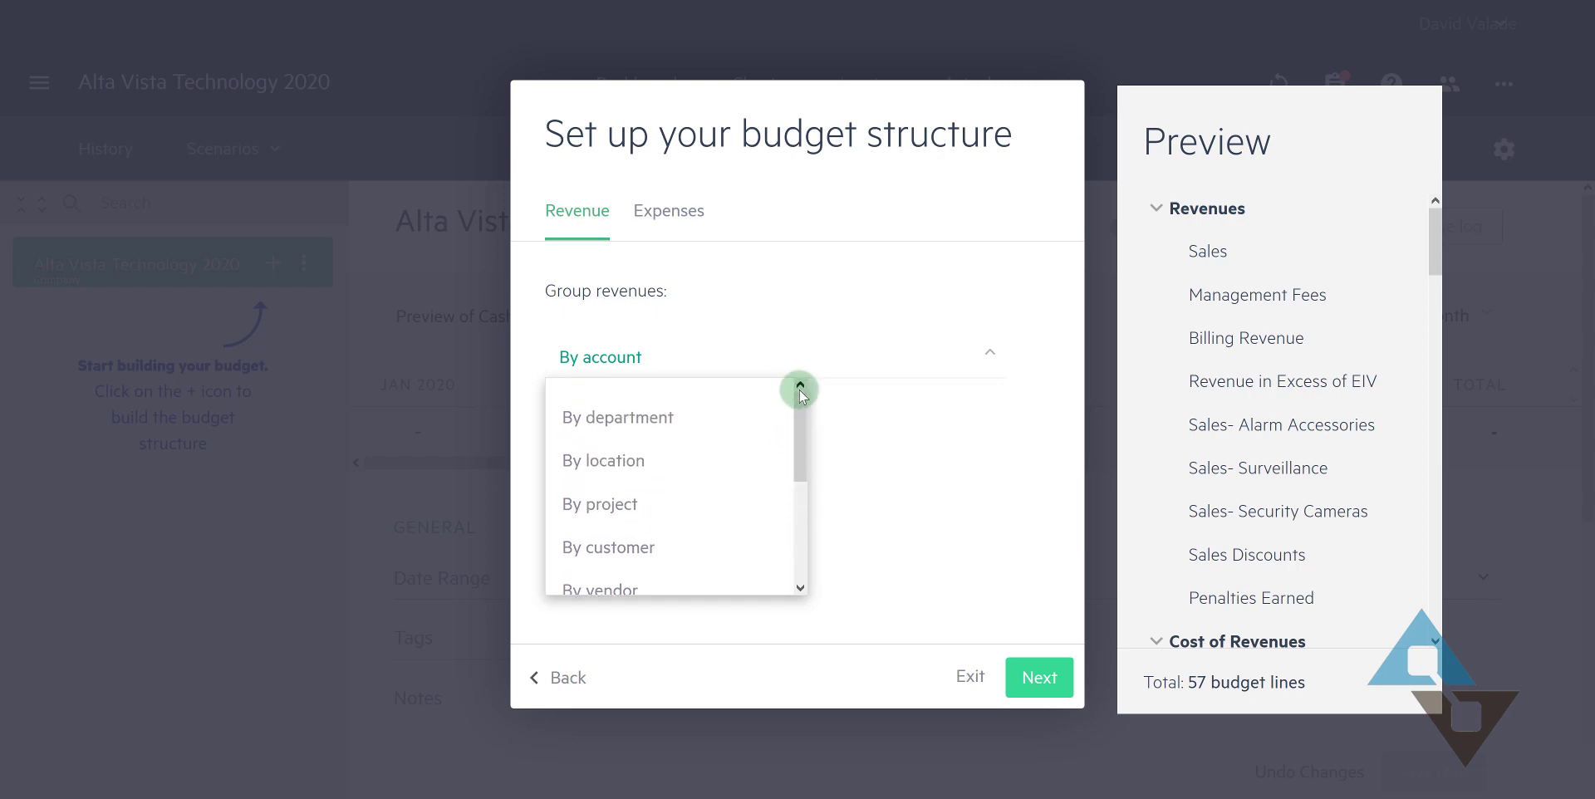
click(592, 462)
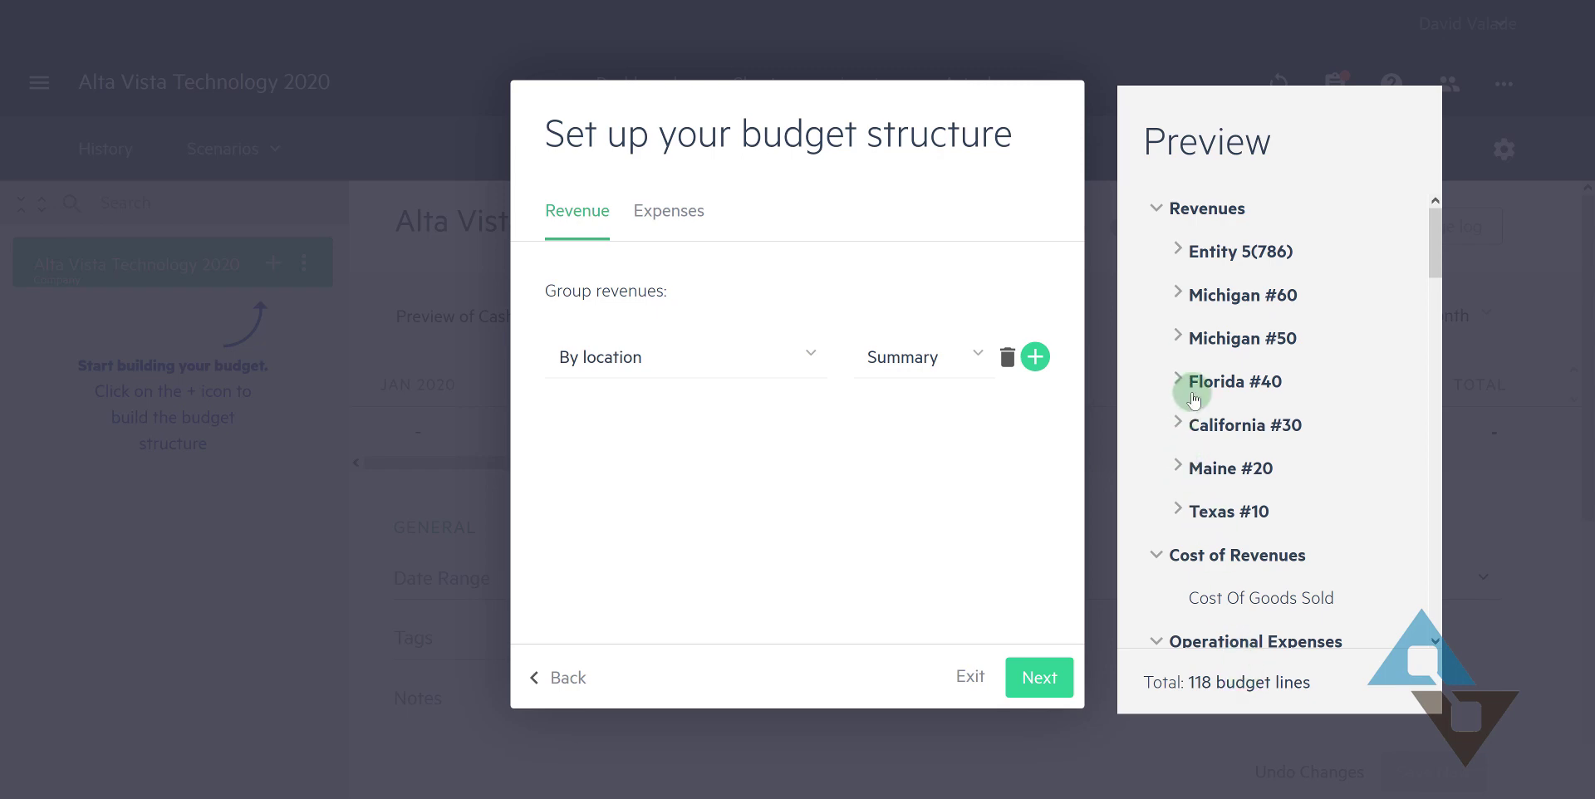
click(1177, 511)
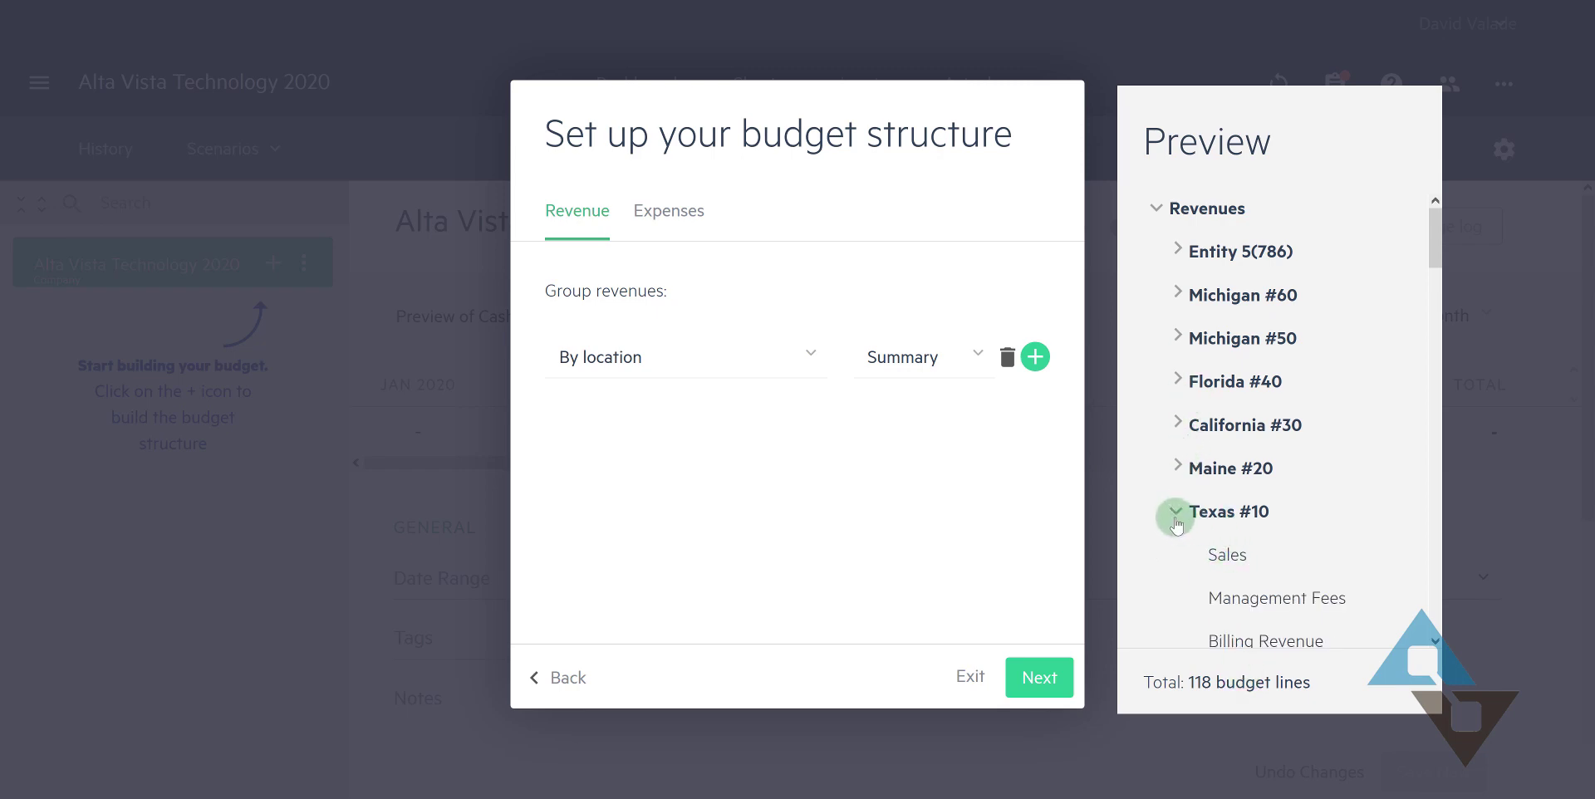
click(1177, 514)
click(1176, 463)
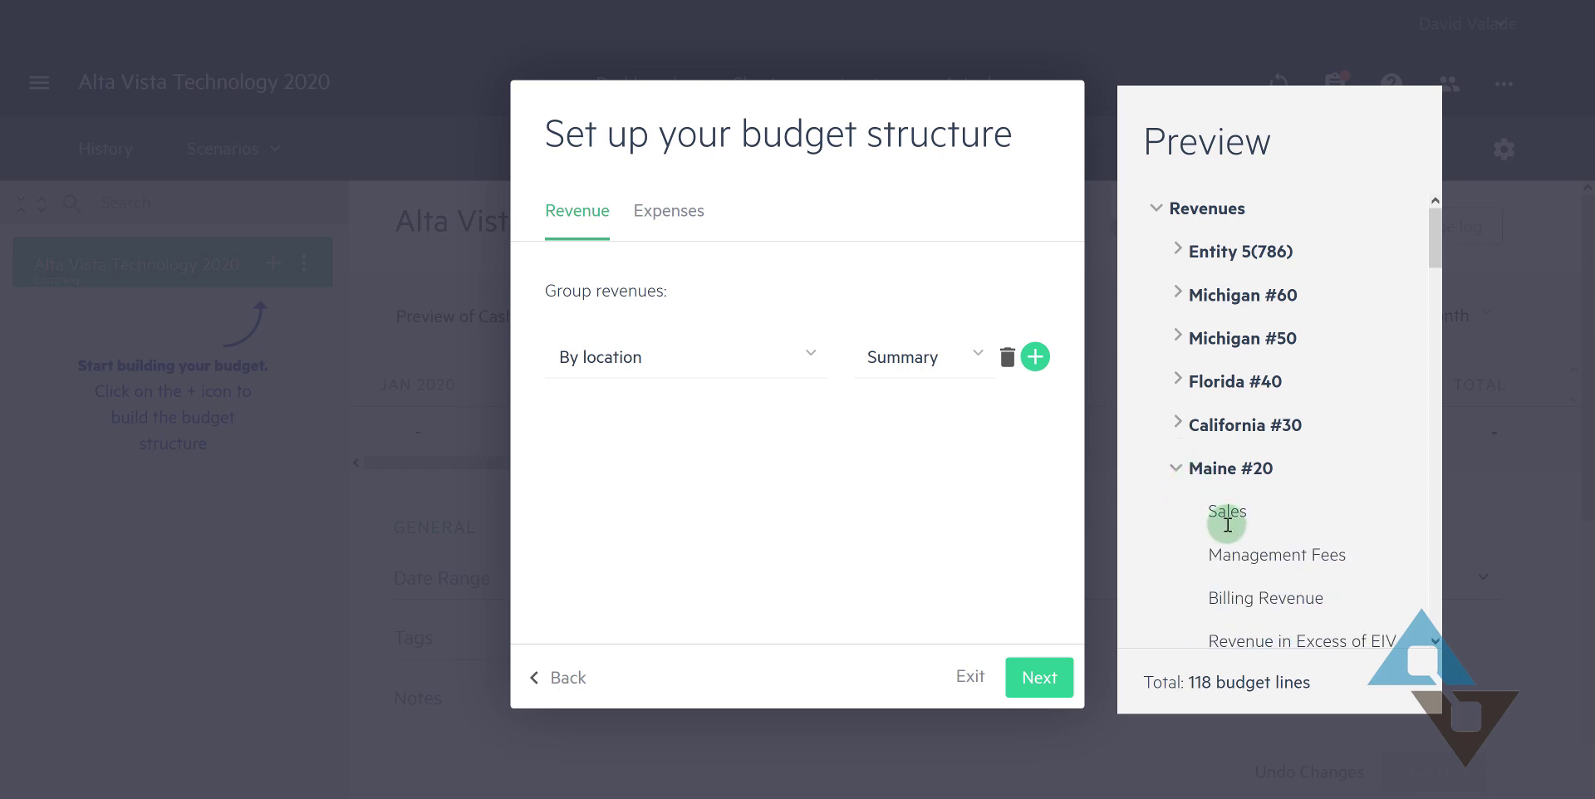
click(1176, 467)
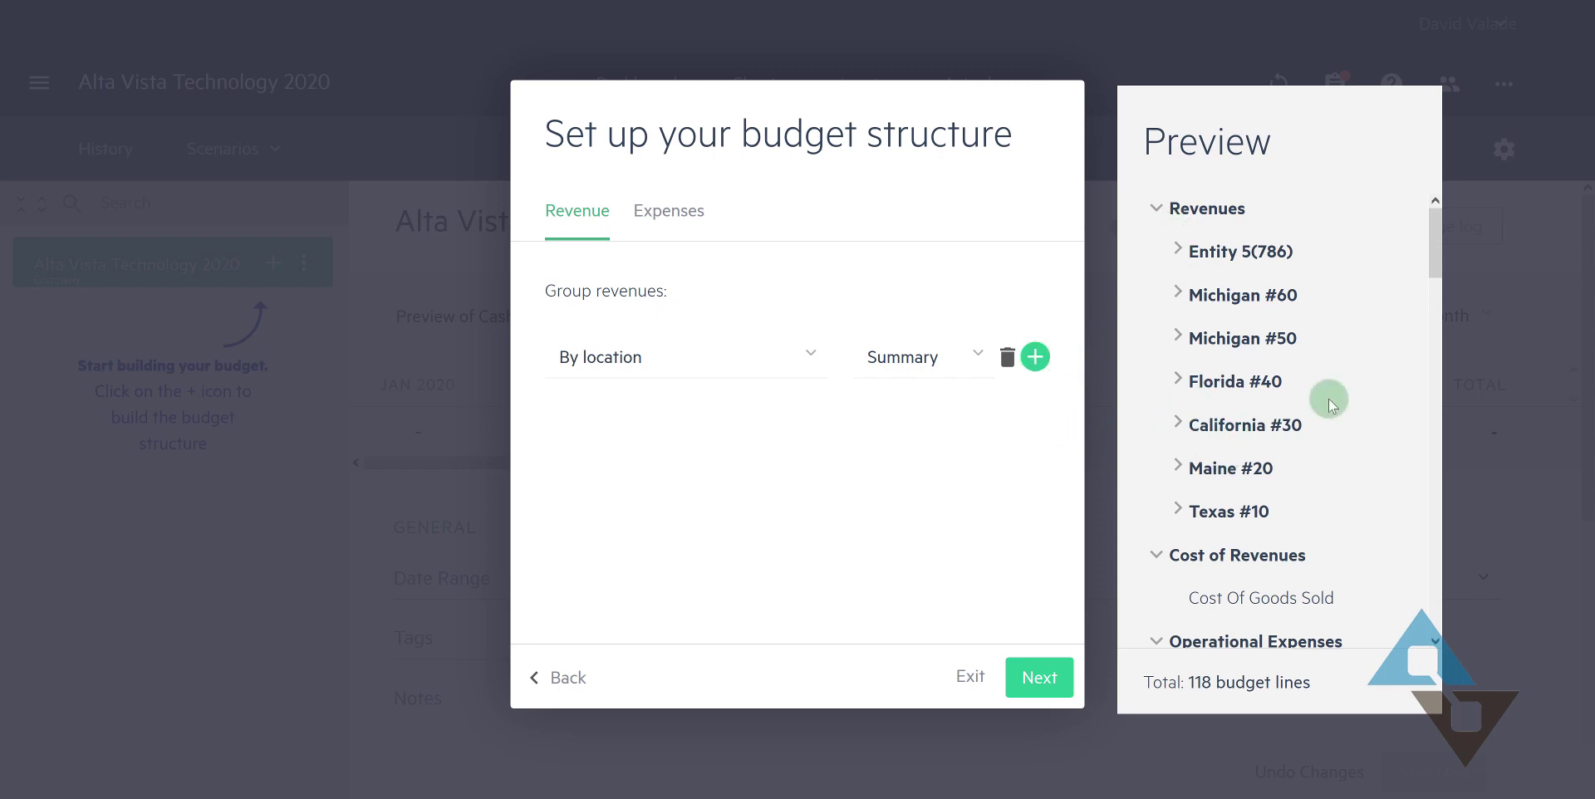
Add a second revenue grouping by project under location and inspect Michigan #60 and Texas #10 in the preview.
click(1044, 360)
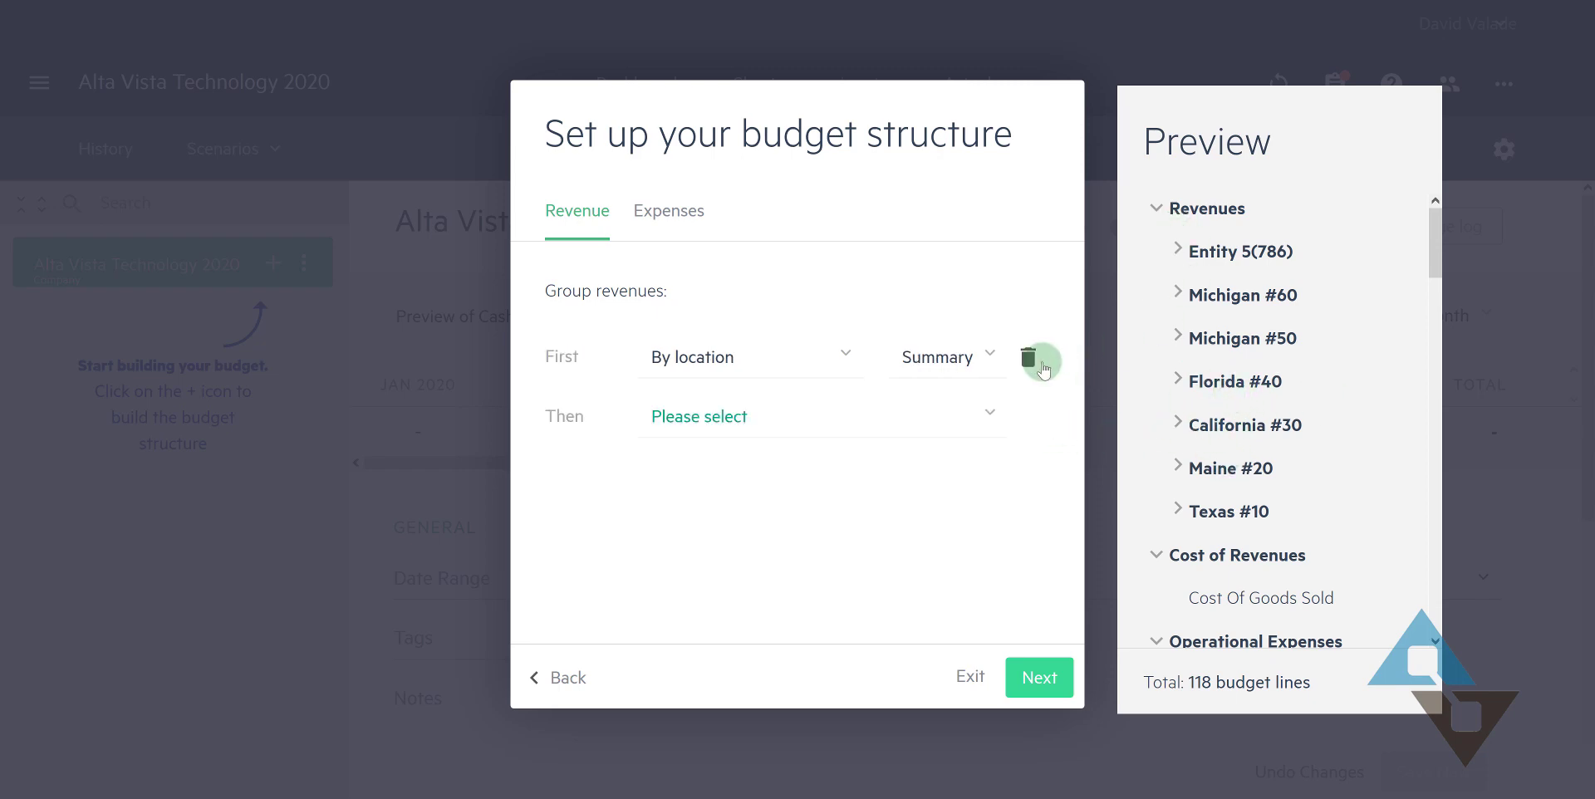
click(742, 424)
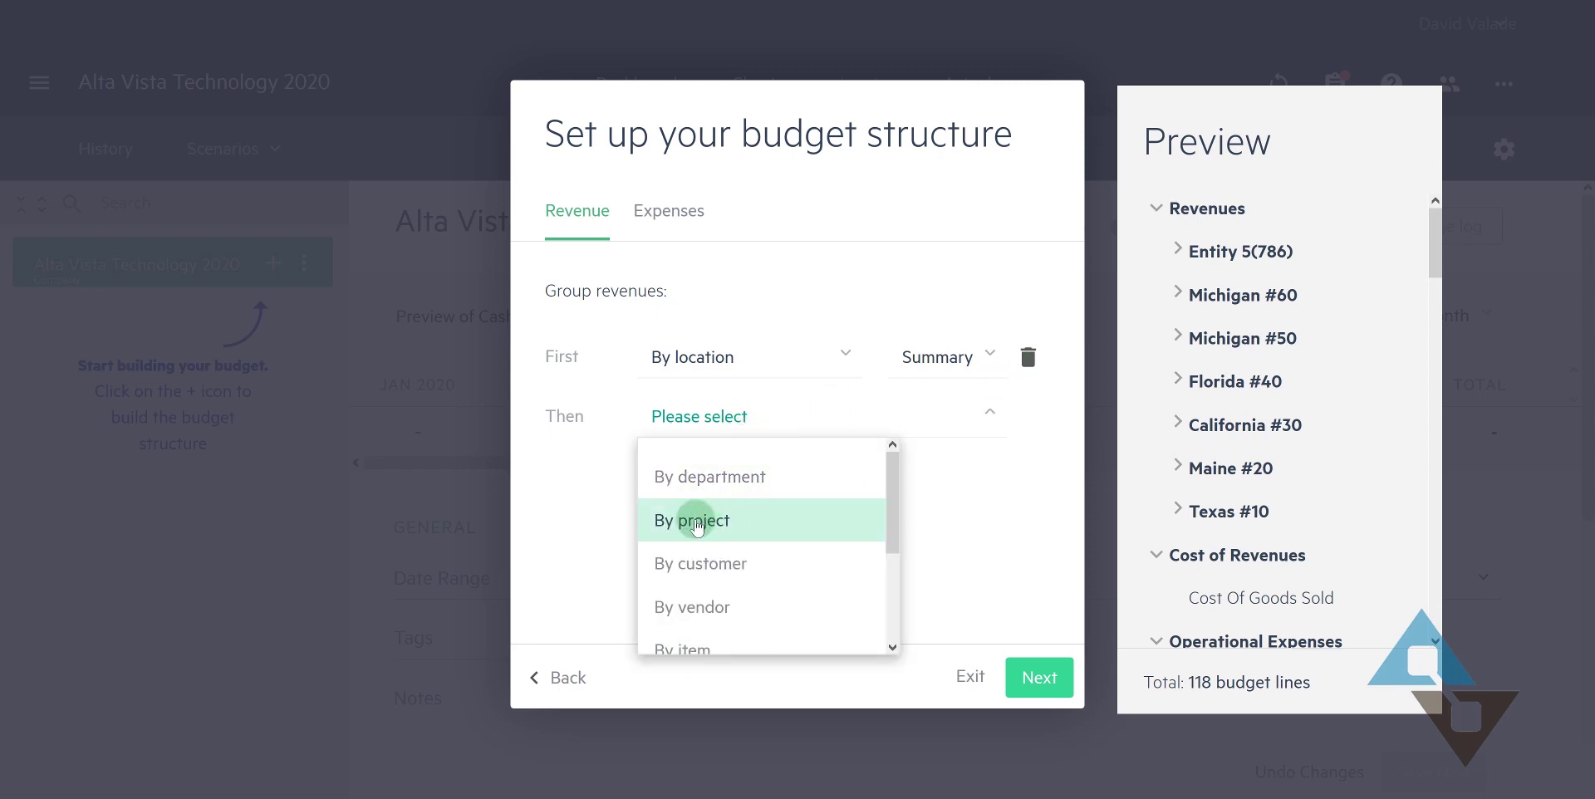
click(784, 519)
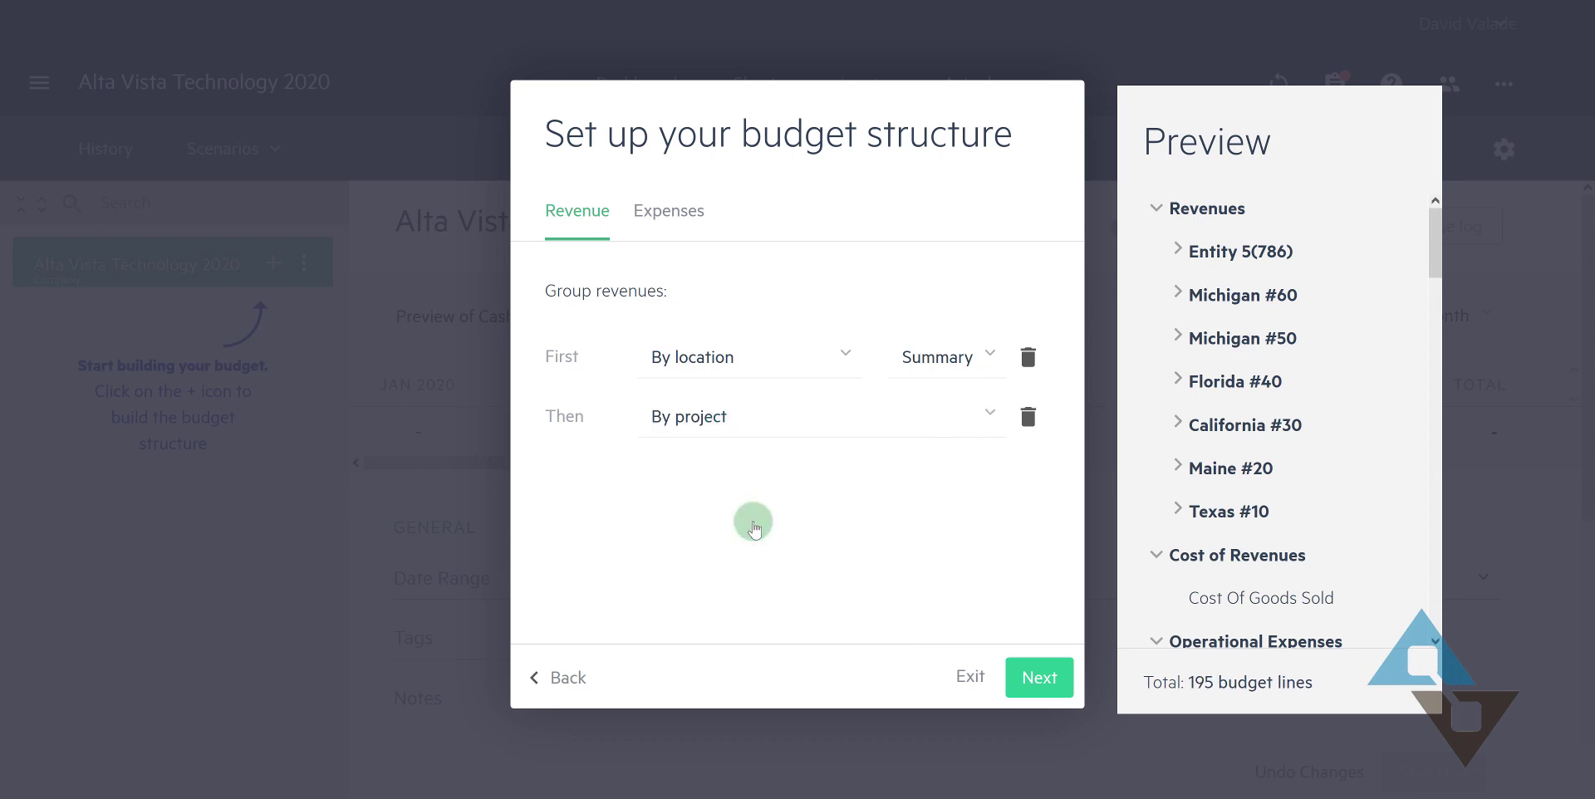
click(1184, 298)
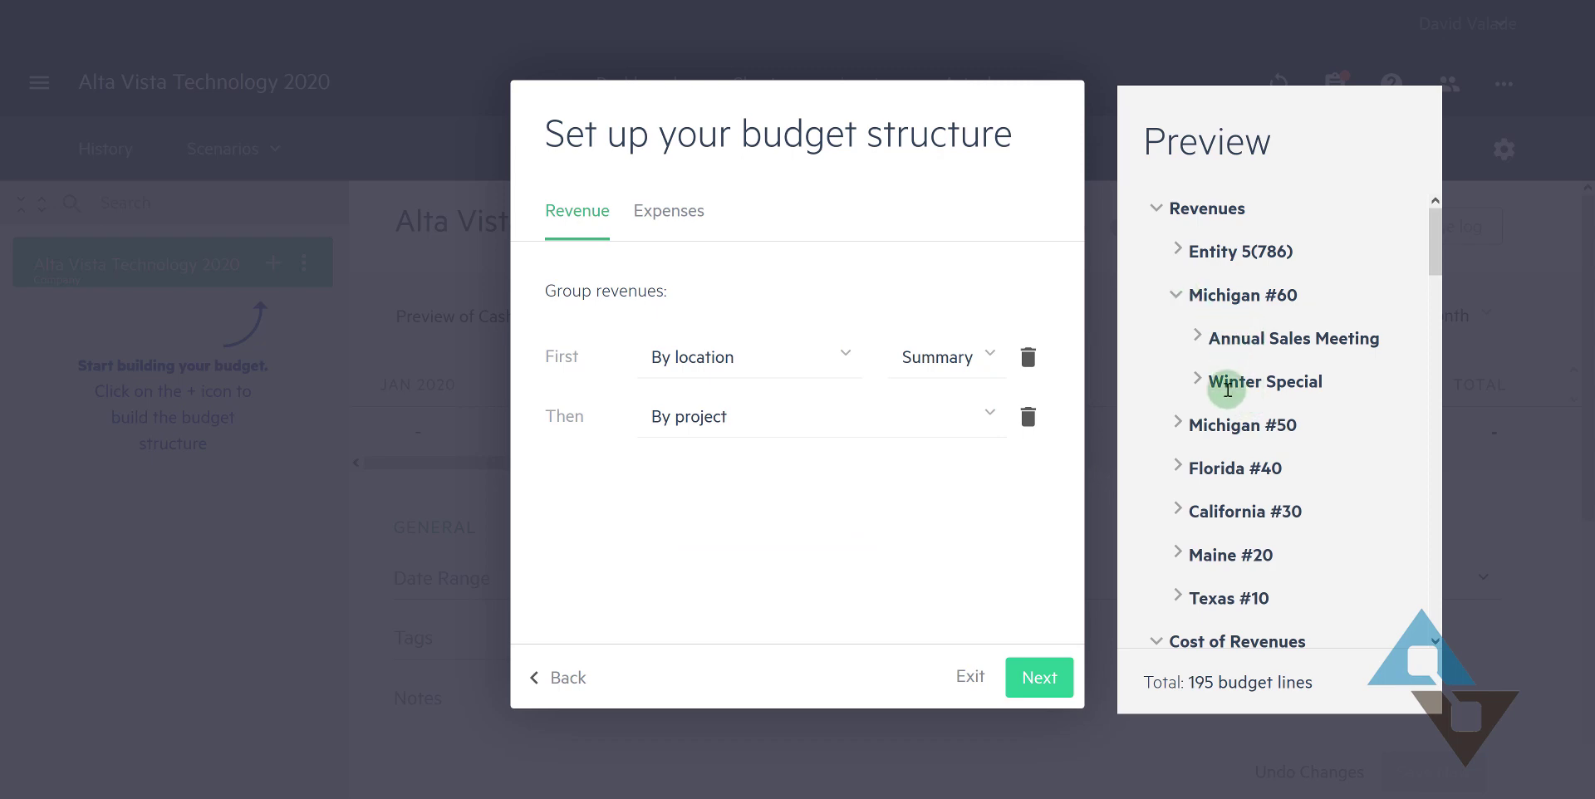
click(1179, 297)
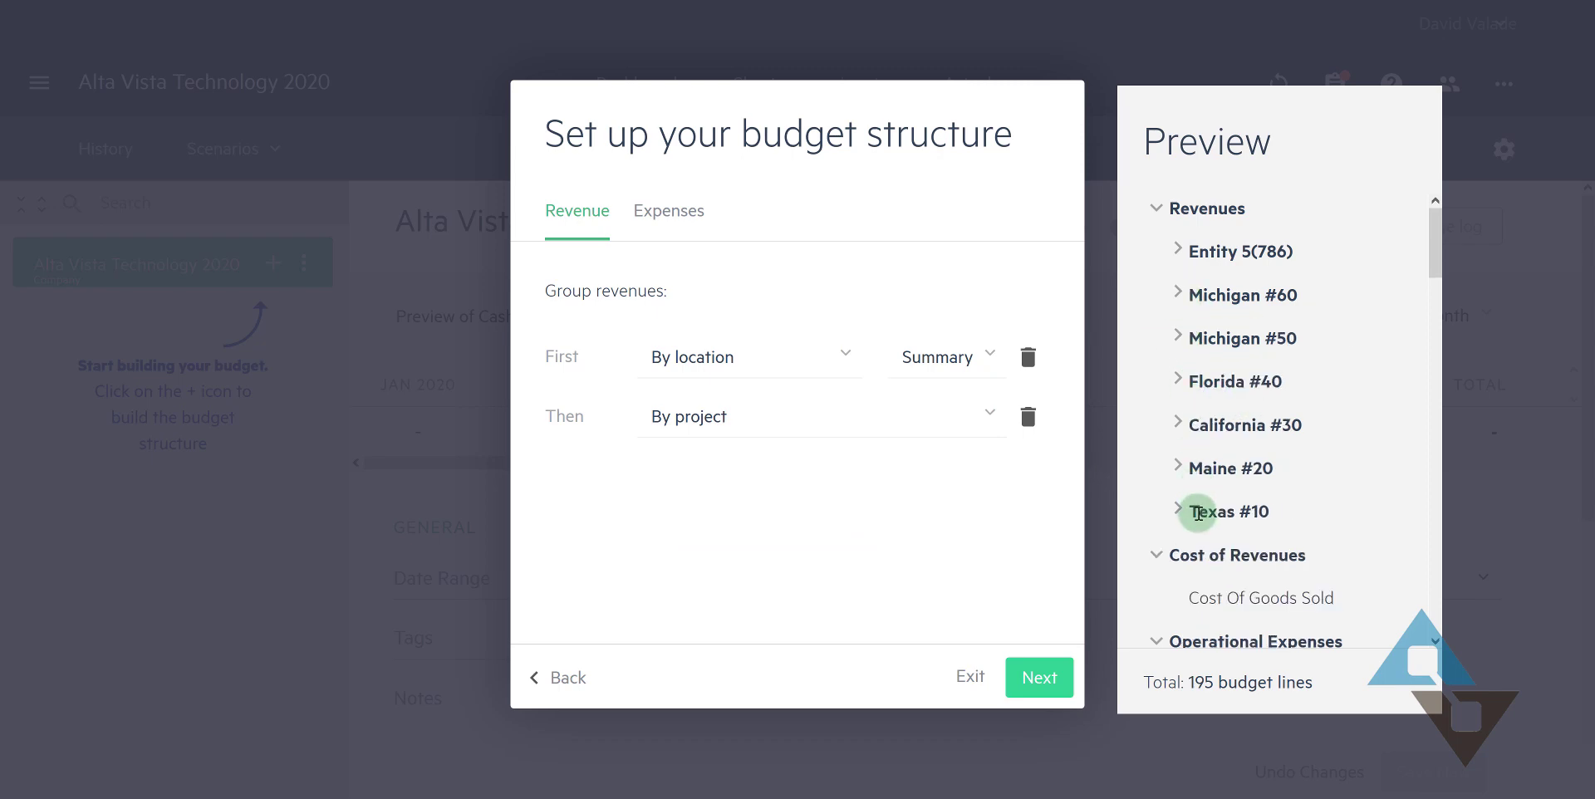
click(1176, 509)
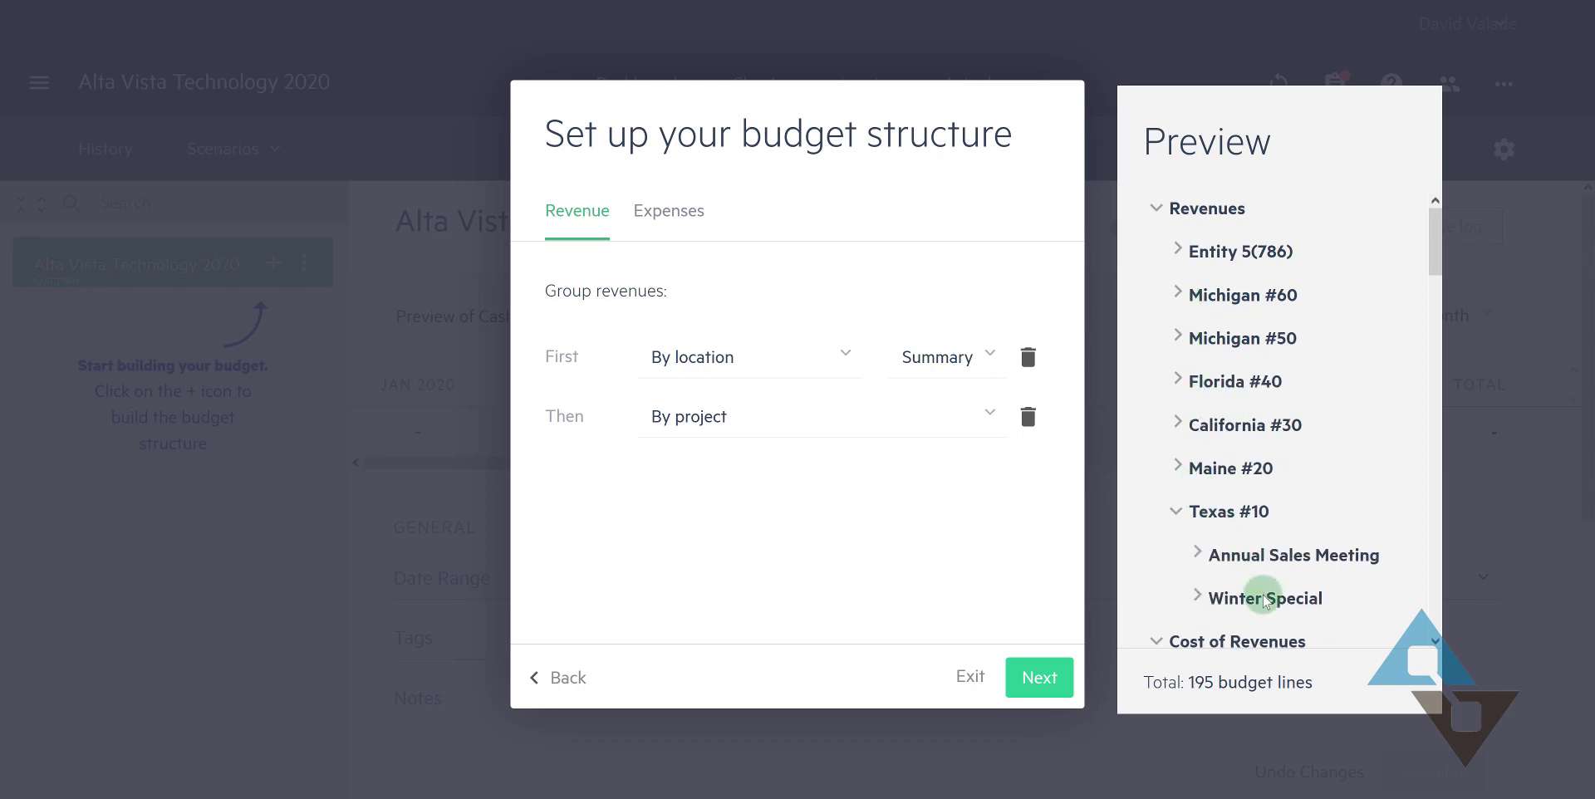
click(1182, 513)
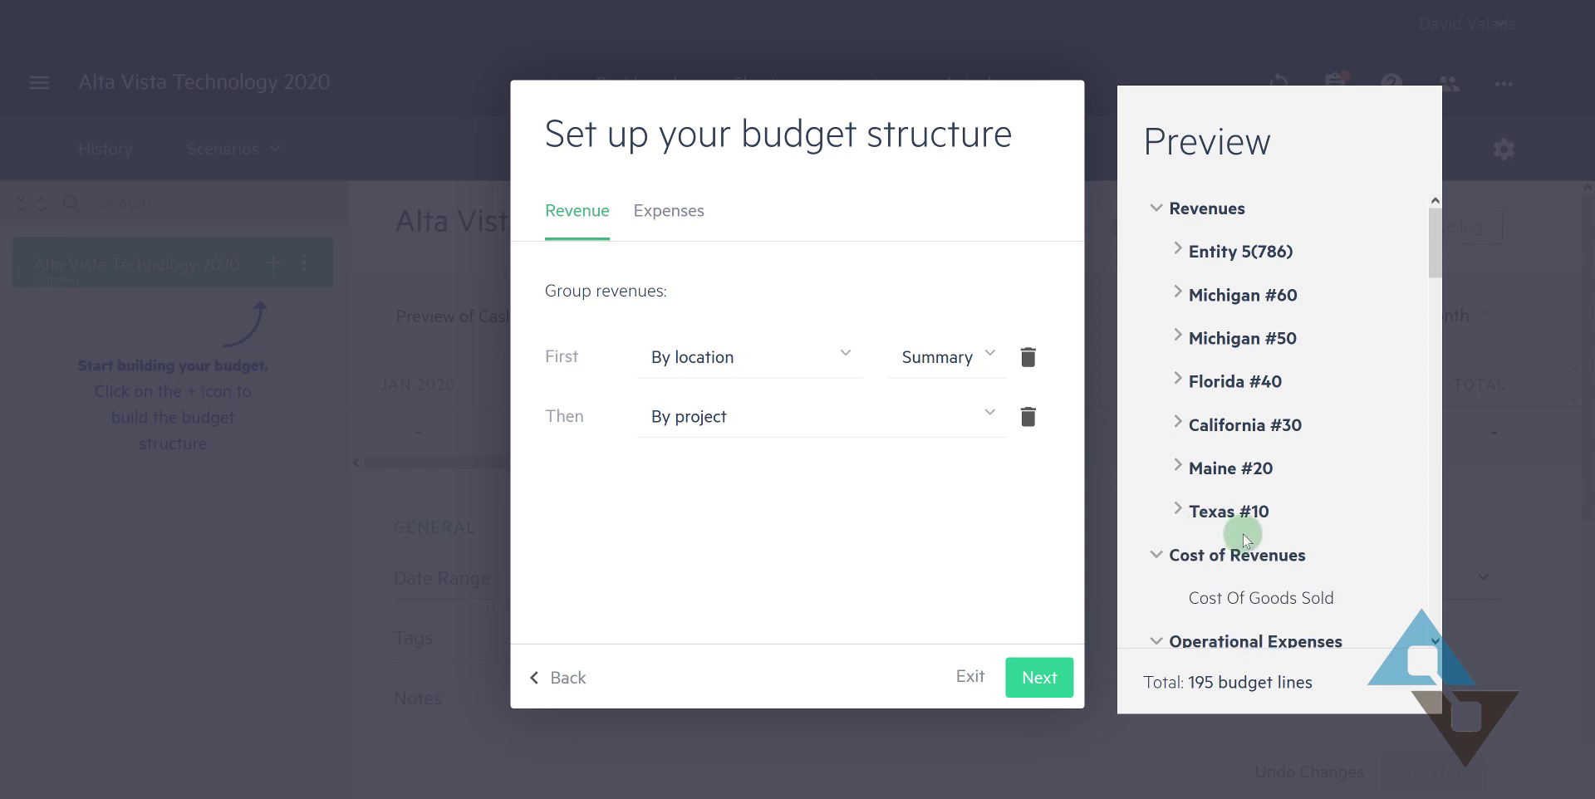
Review the other second-level grouping options and remove the project grouping from the revenues.
click(766, 423)
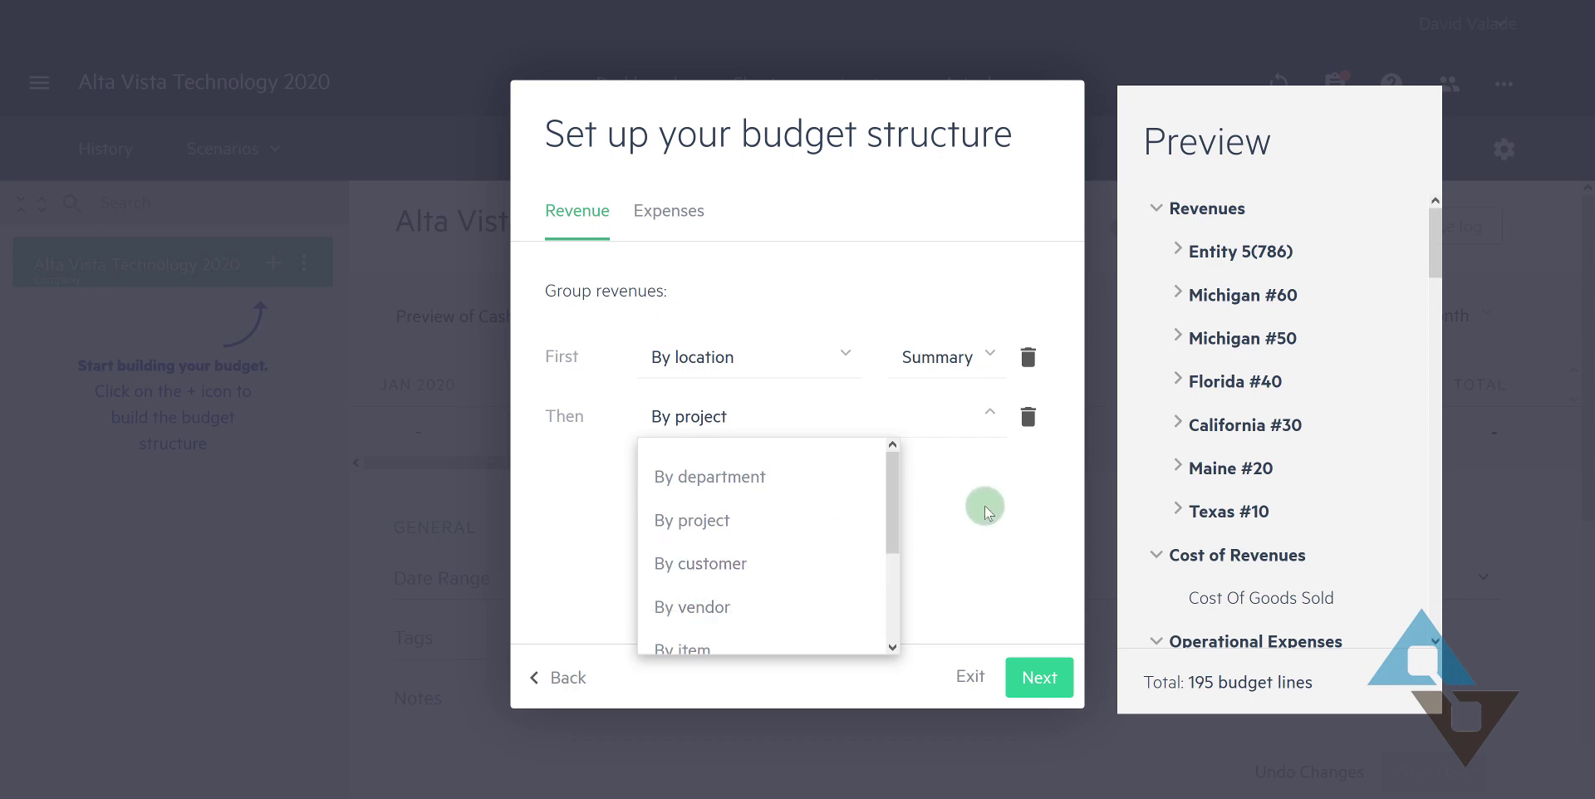
click(1007, 515)
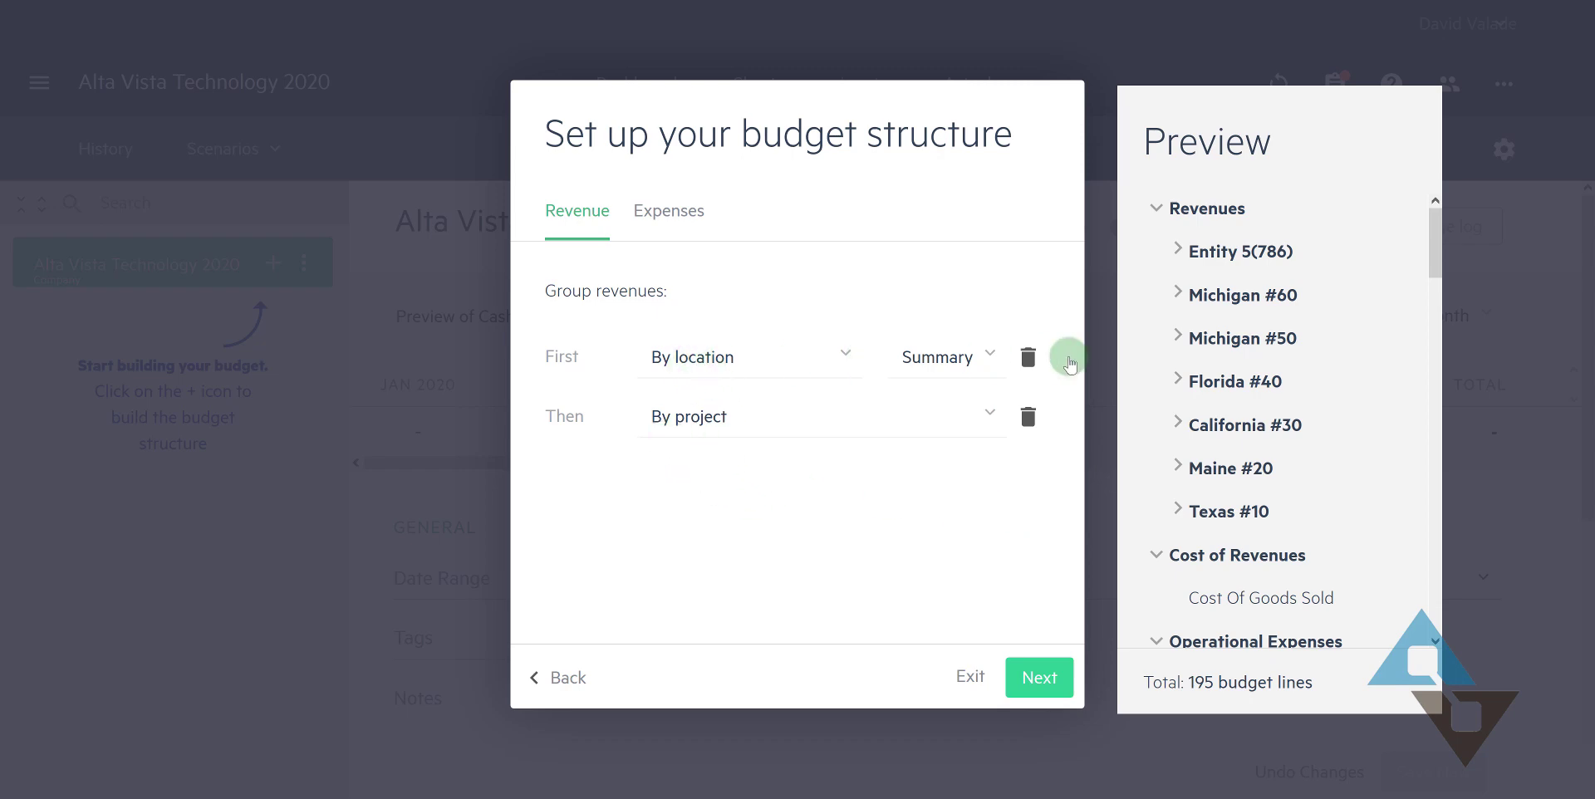
click(1027, 416)
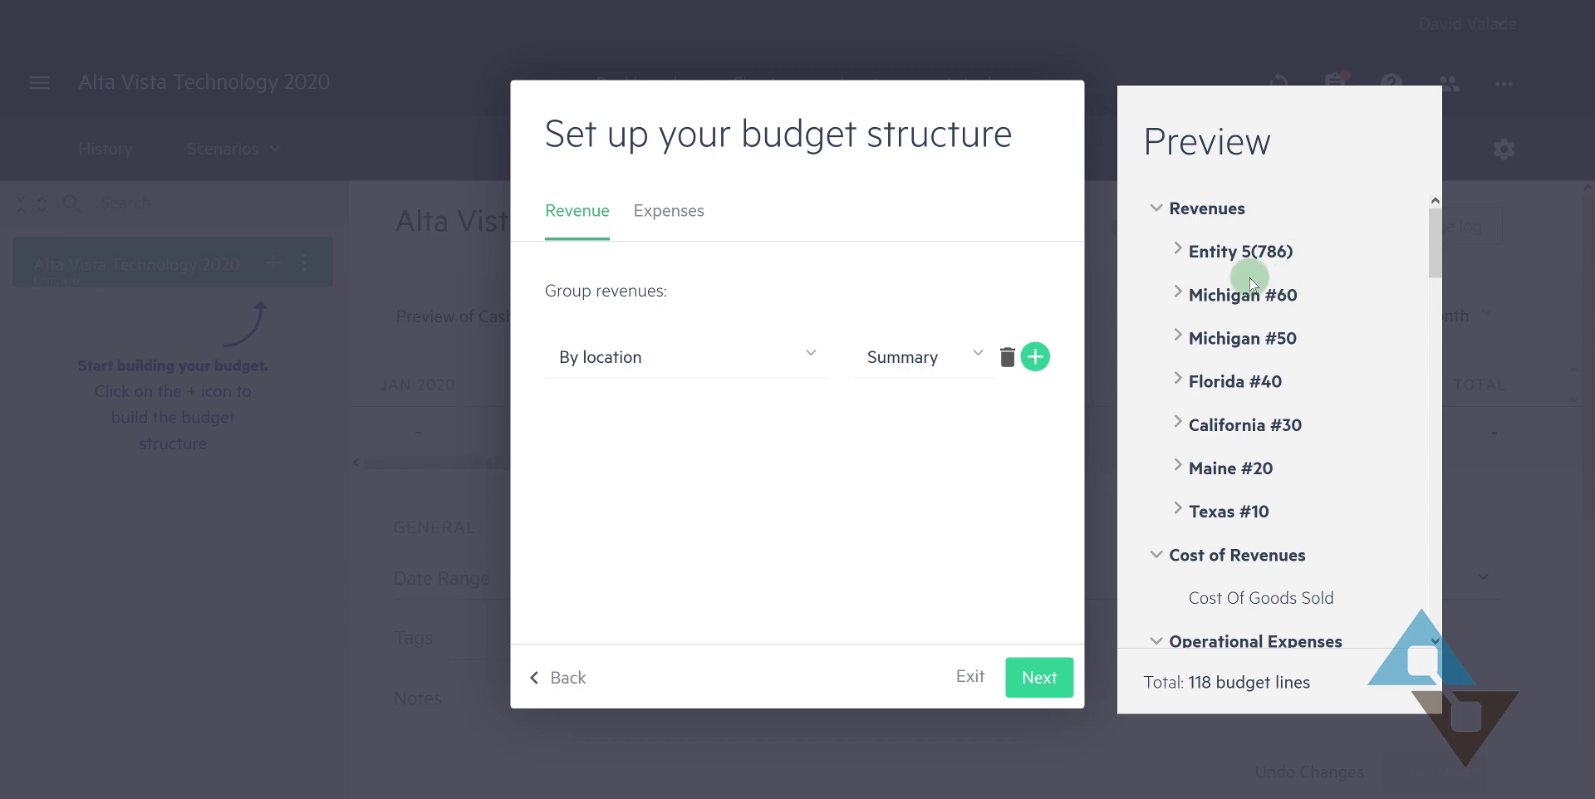
Proceed to the expense grouping and collapse Revenues and Cost of Revenues in the preview to examine the operational expenses.
click(1035, 673)
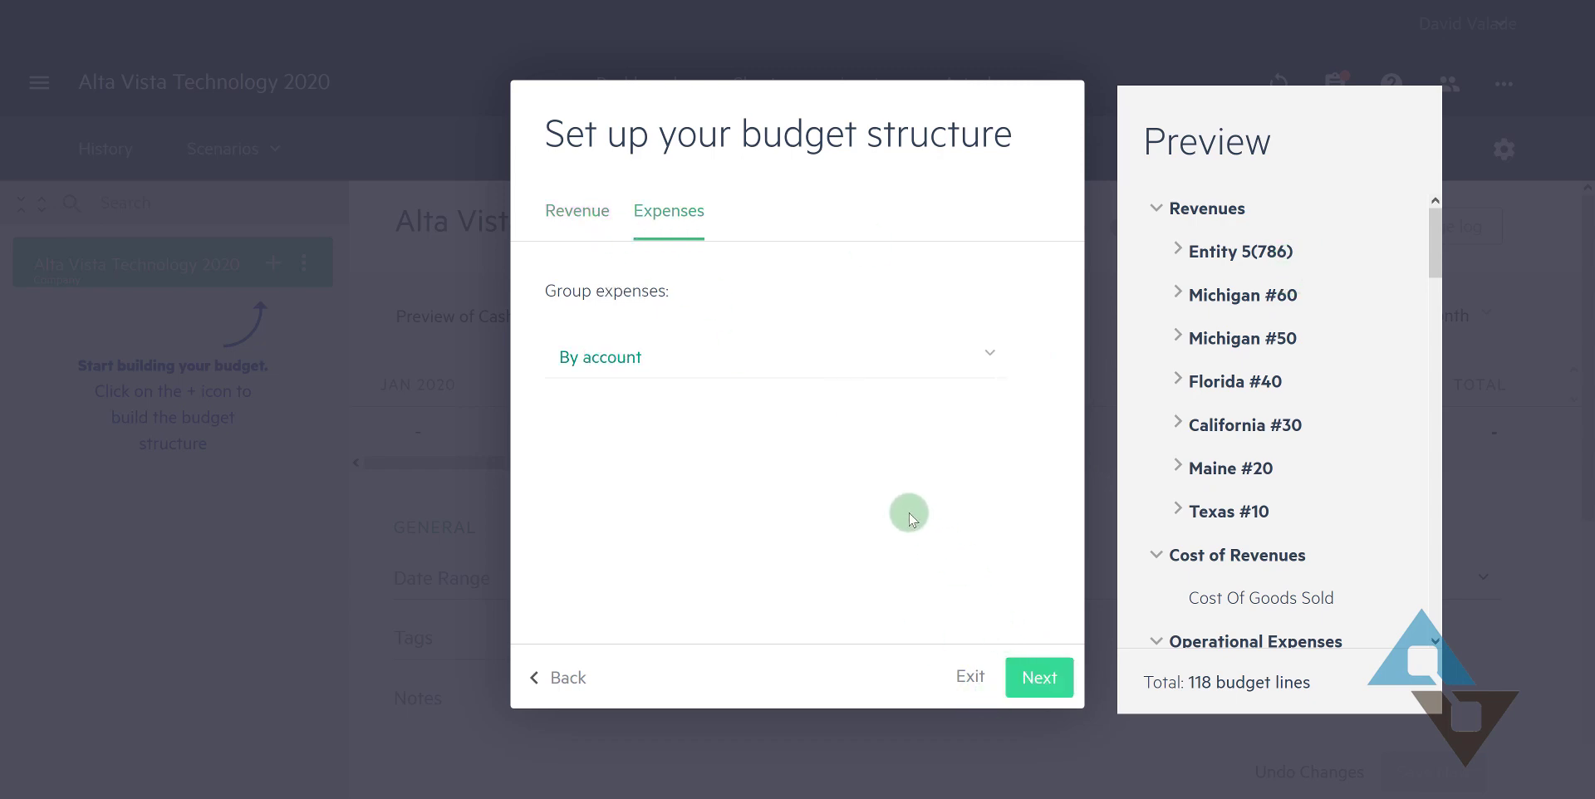
click(1157, 209)
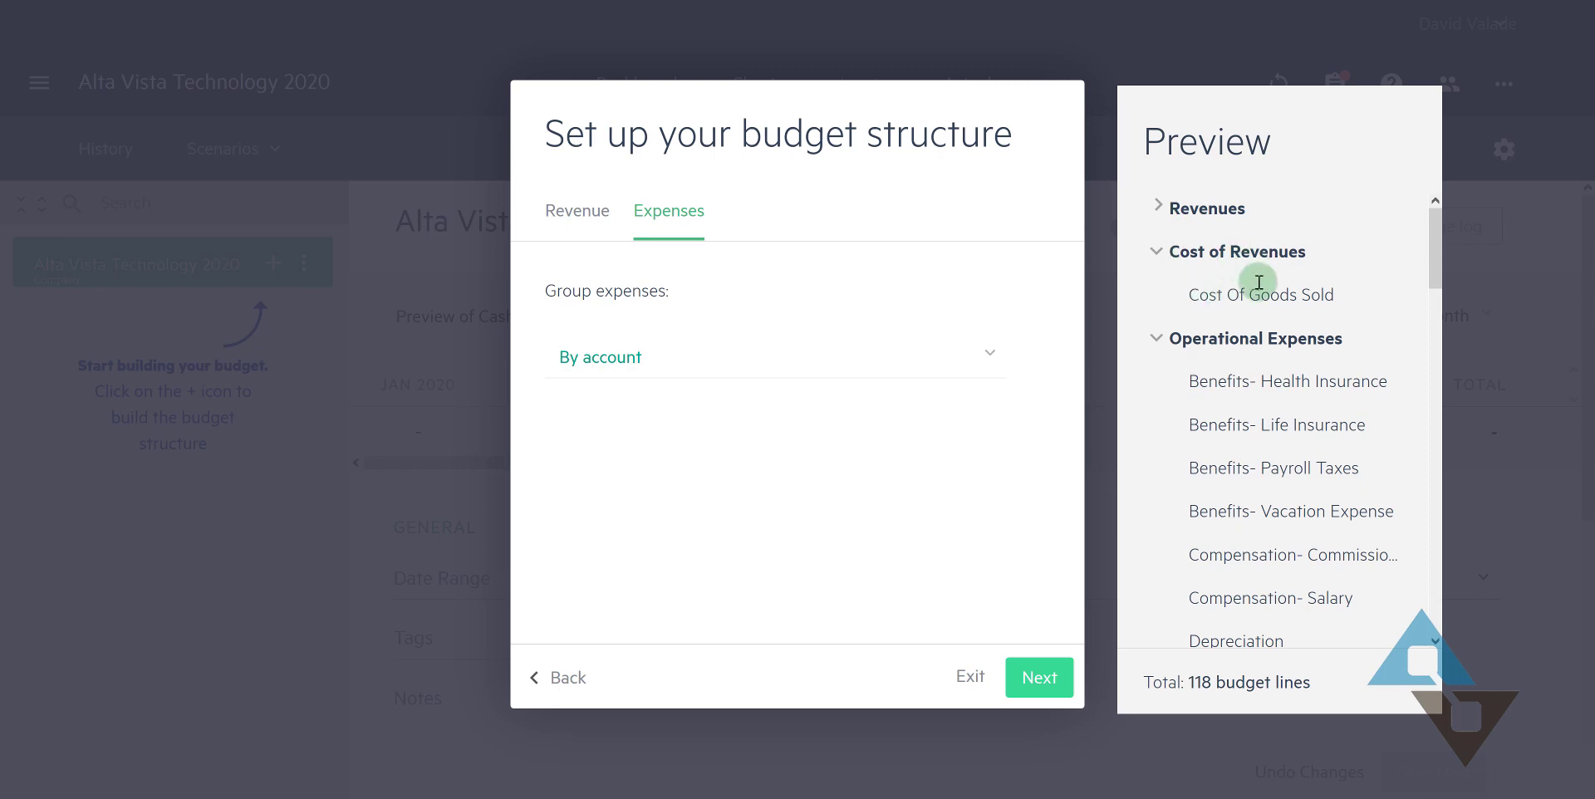
click(1156, 251)
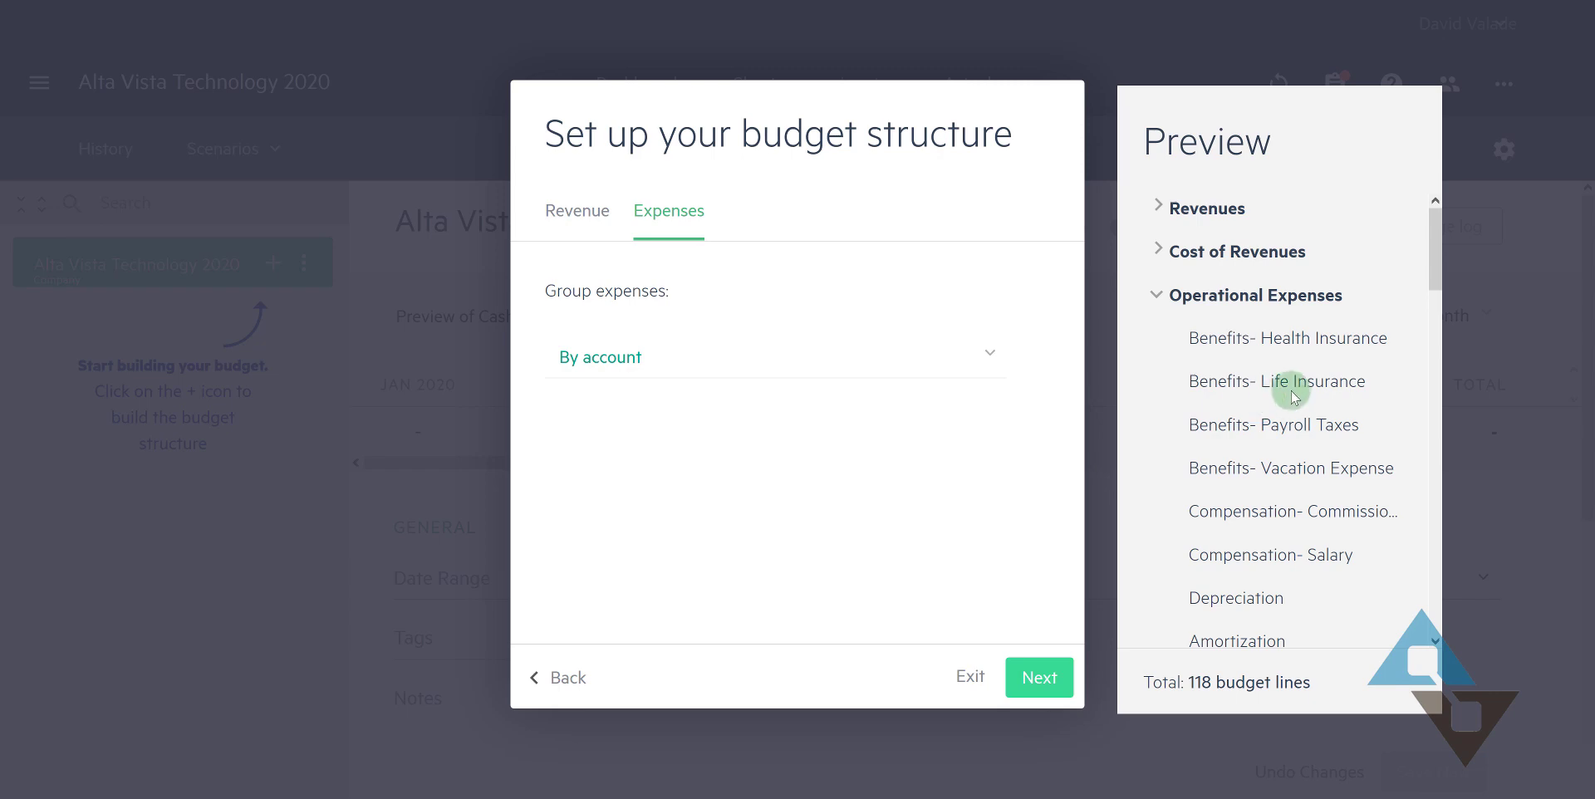
drag(1433, 261, 995, 360)
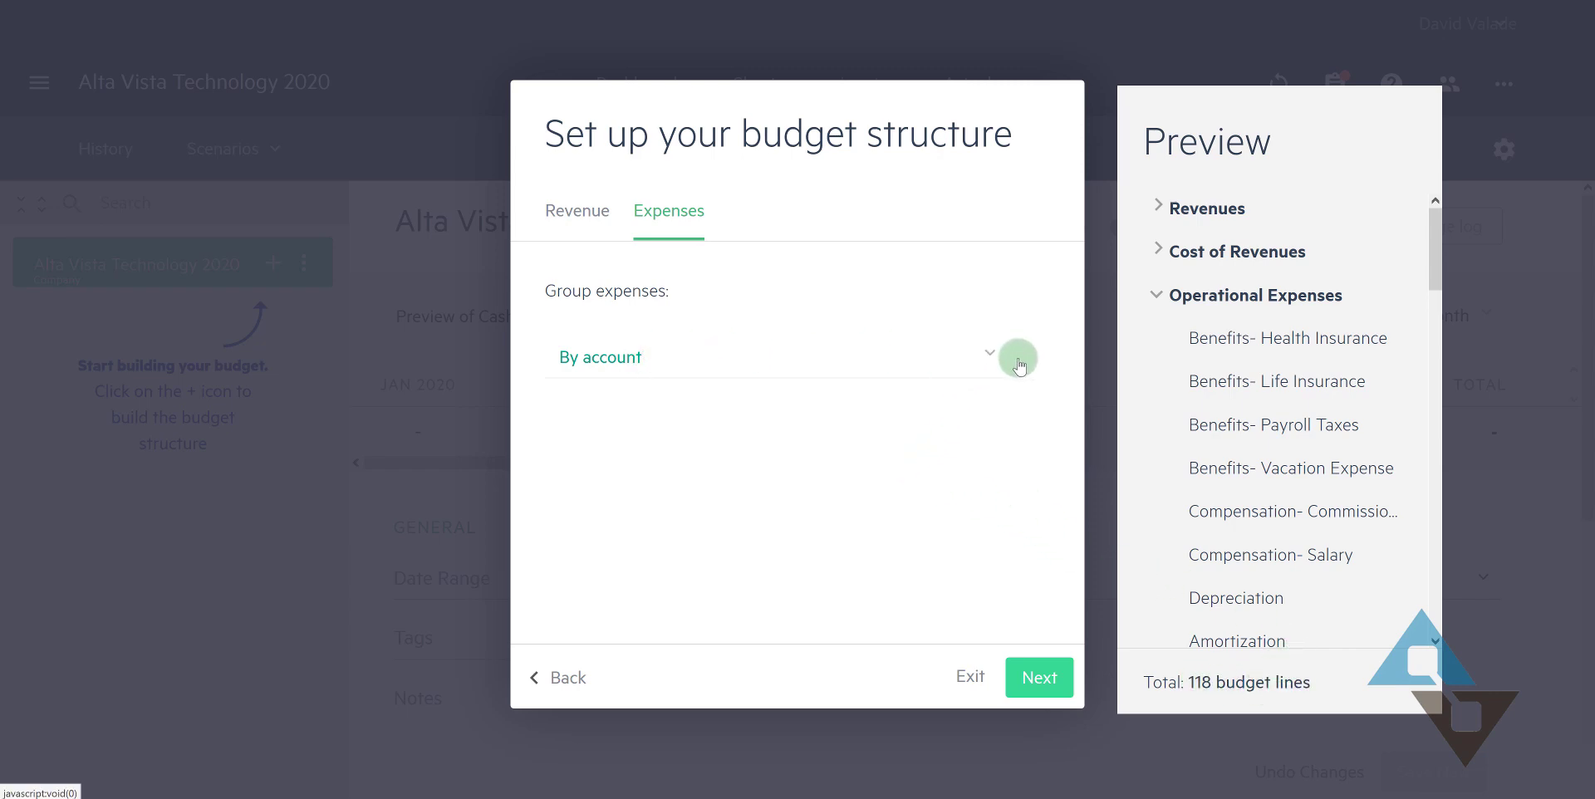
Group the expenses by department and inspect the accounts under Finance in the structure preview.
click(991, 359)
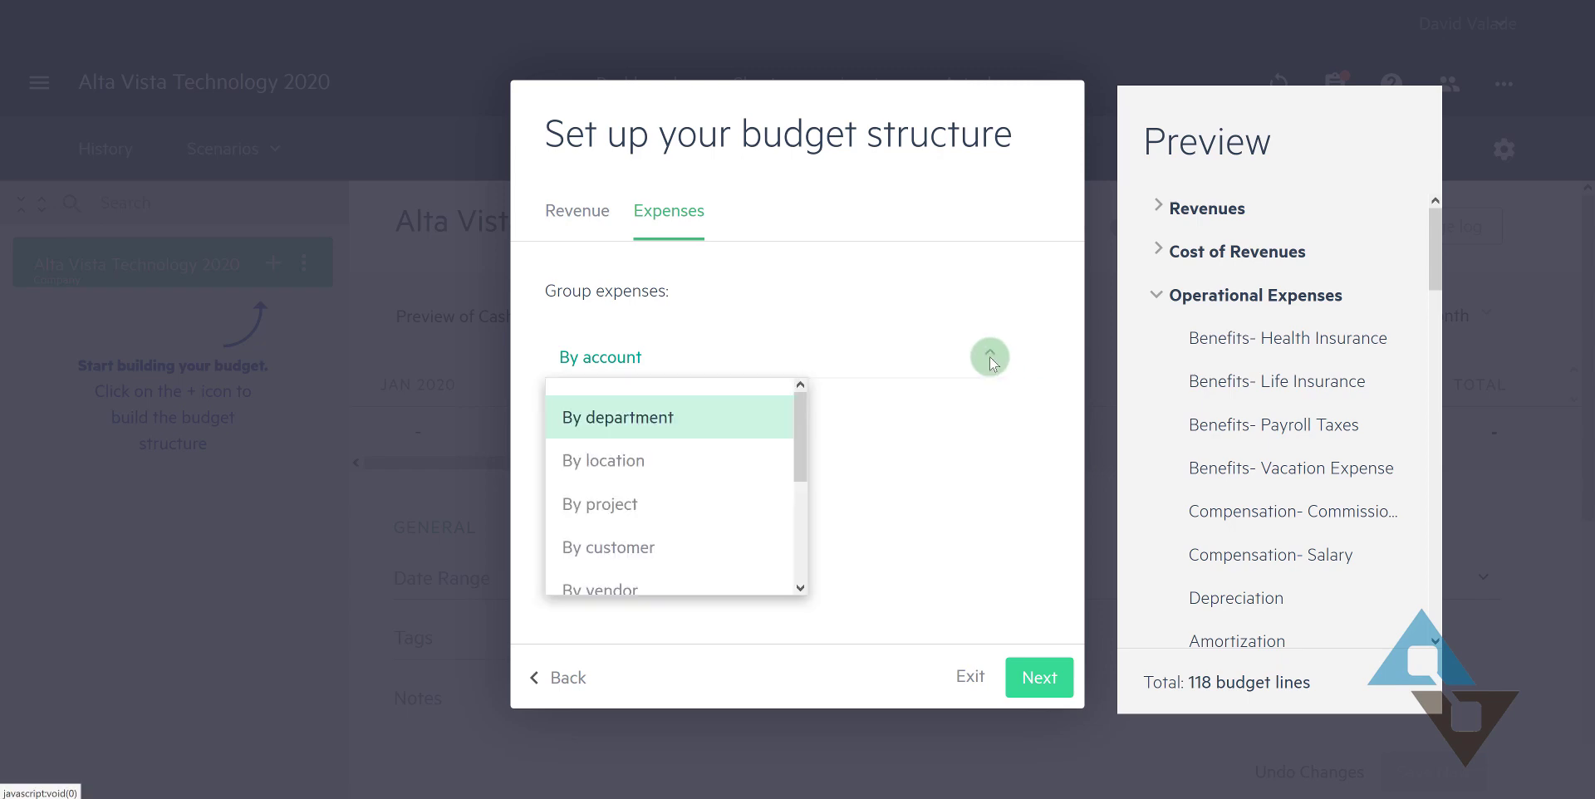
click(617, 420)
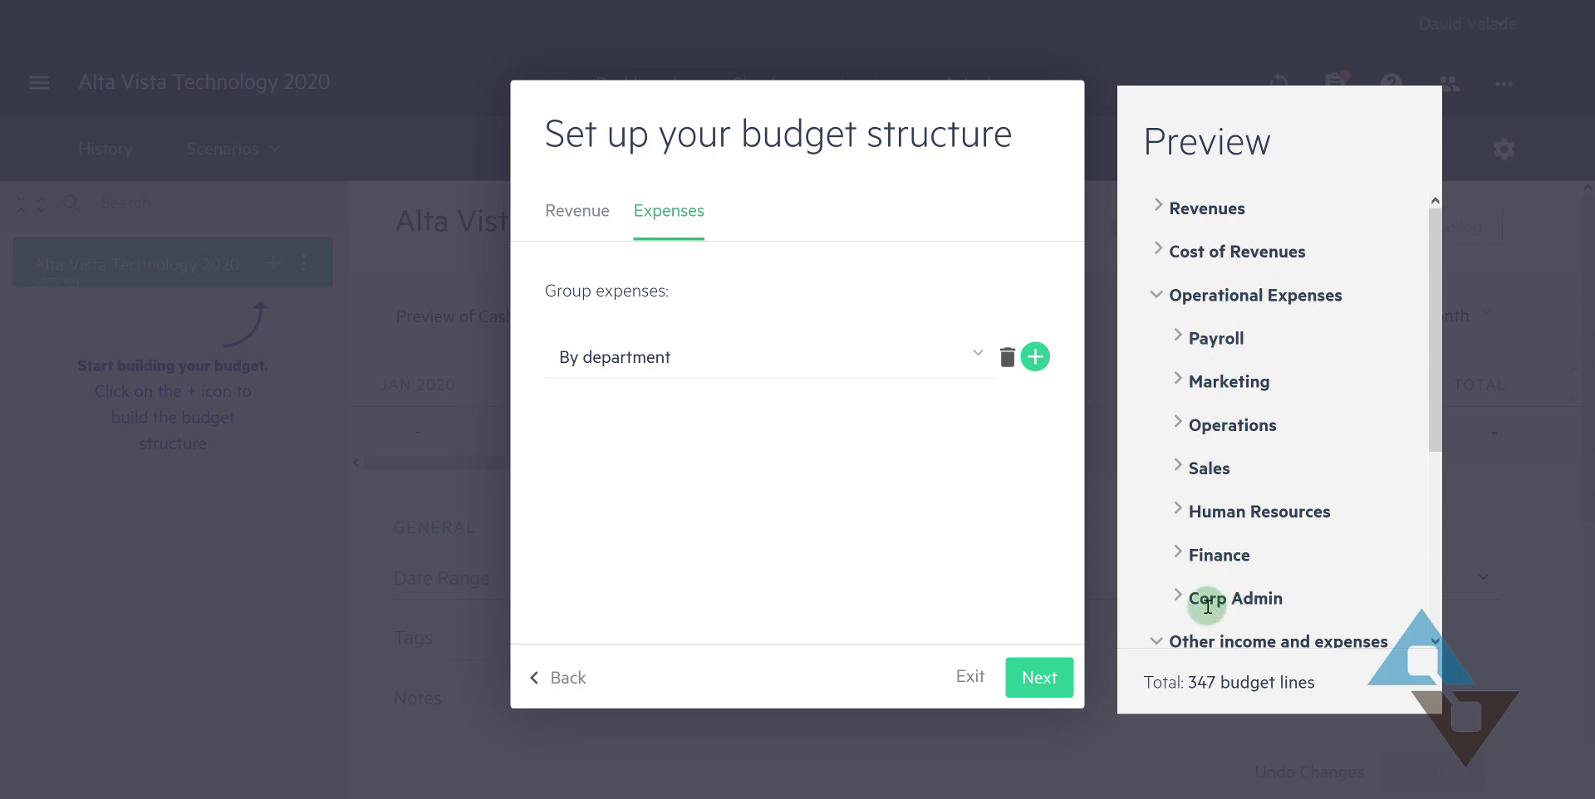
click(1179, 555)
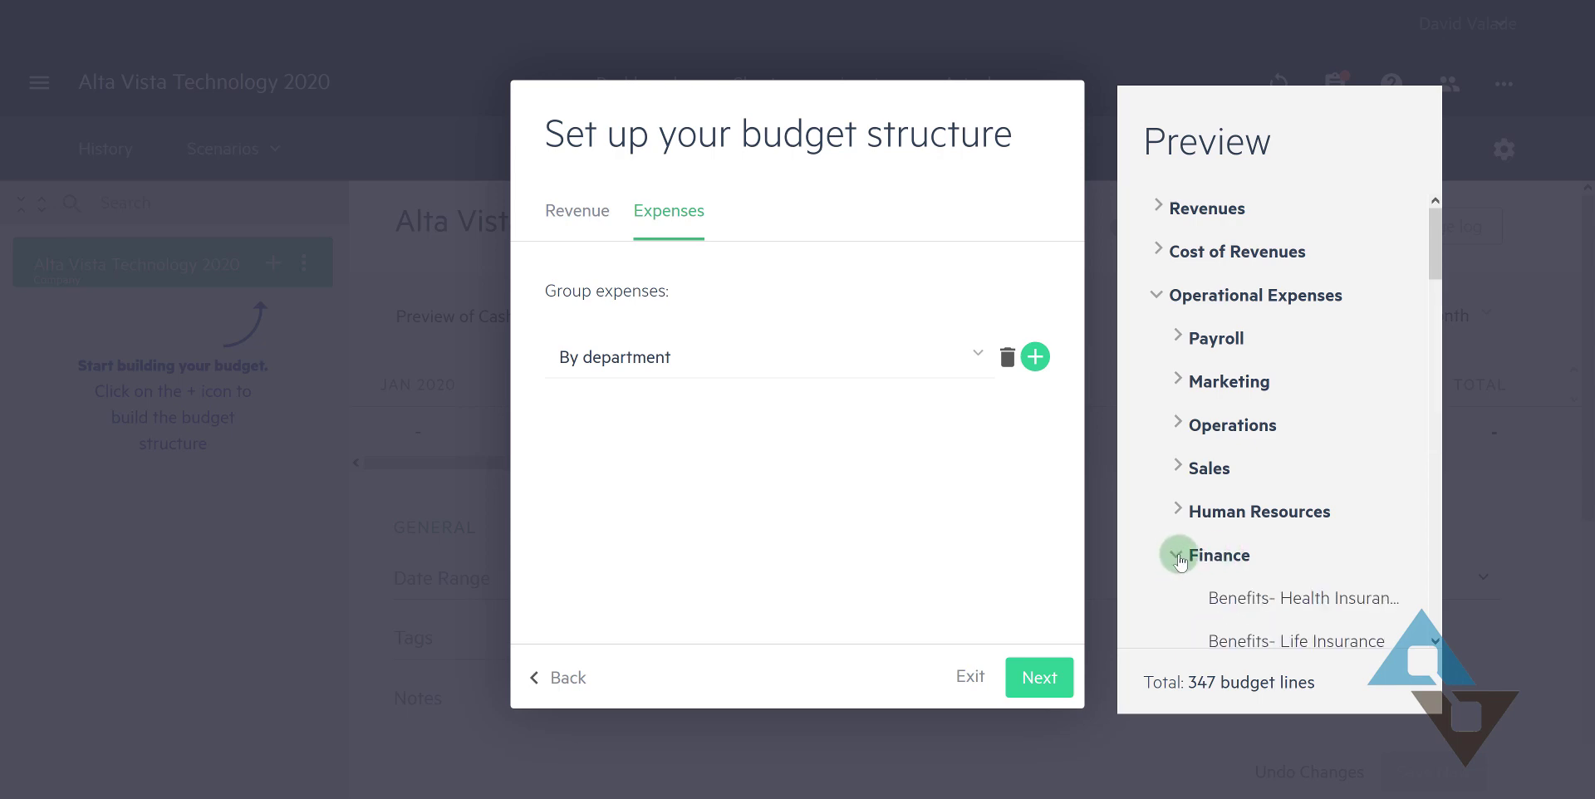
click(1178, 556)
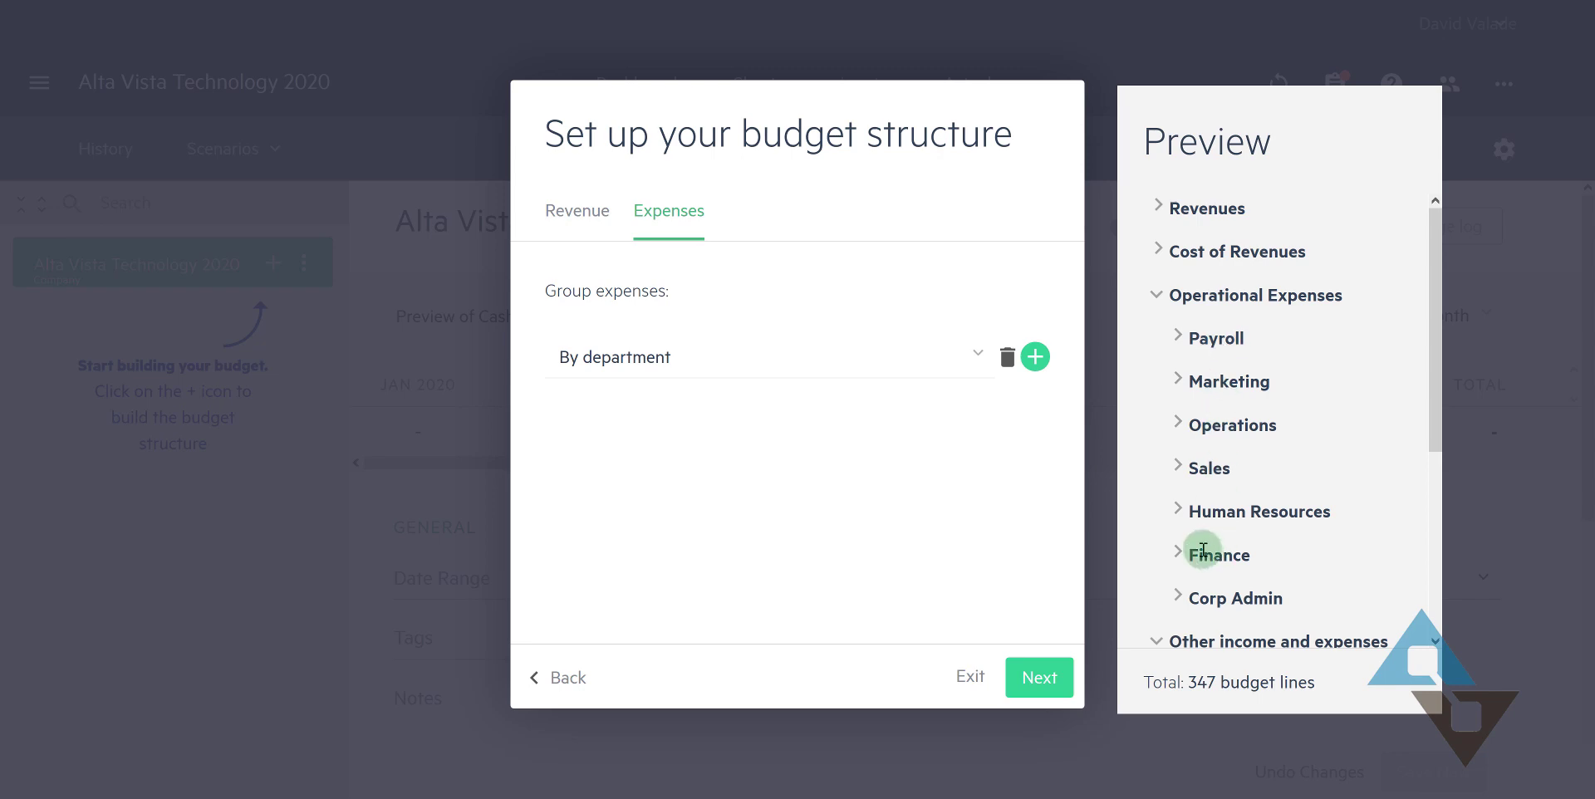
Proceed past the expense grouping and accept importing the headcount data.
click(1024, 661)
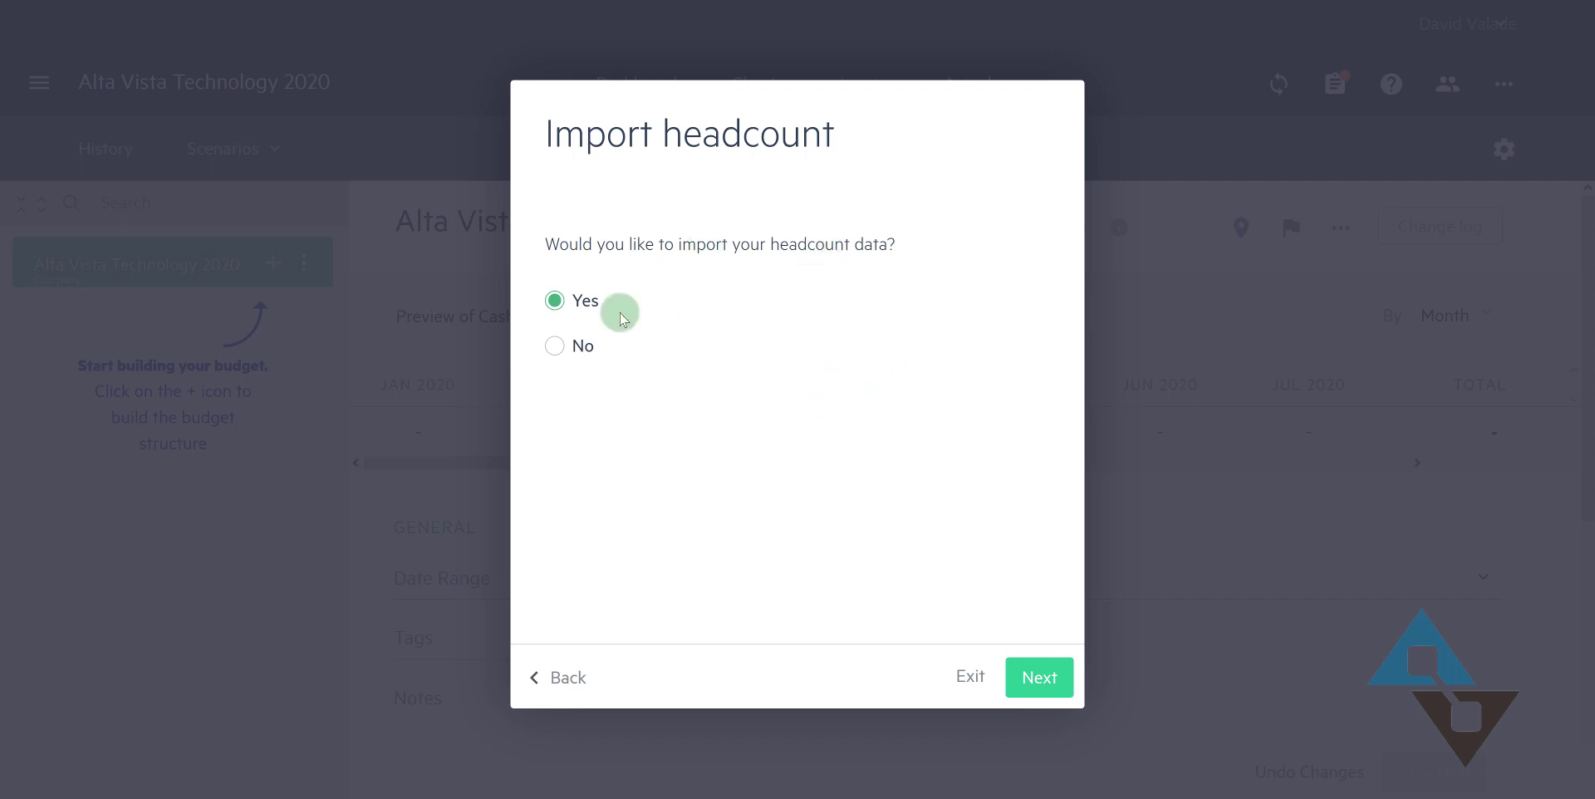
click(1039, 677)
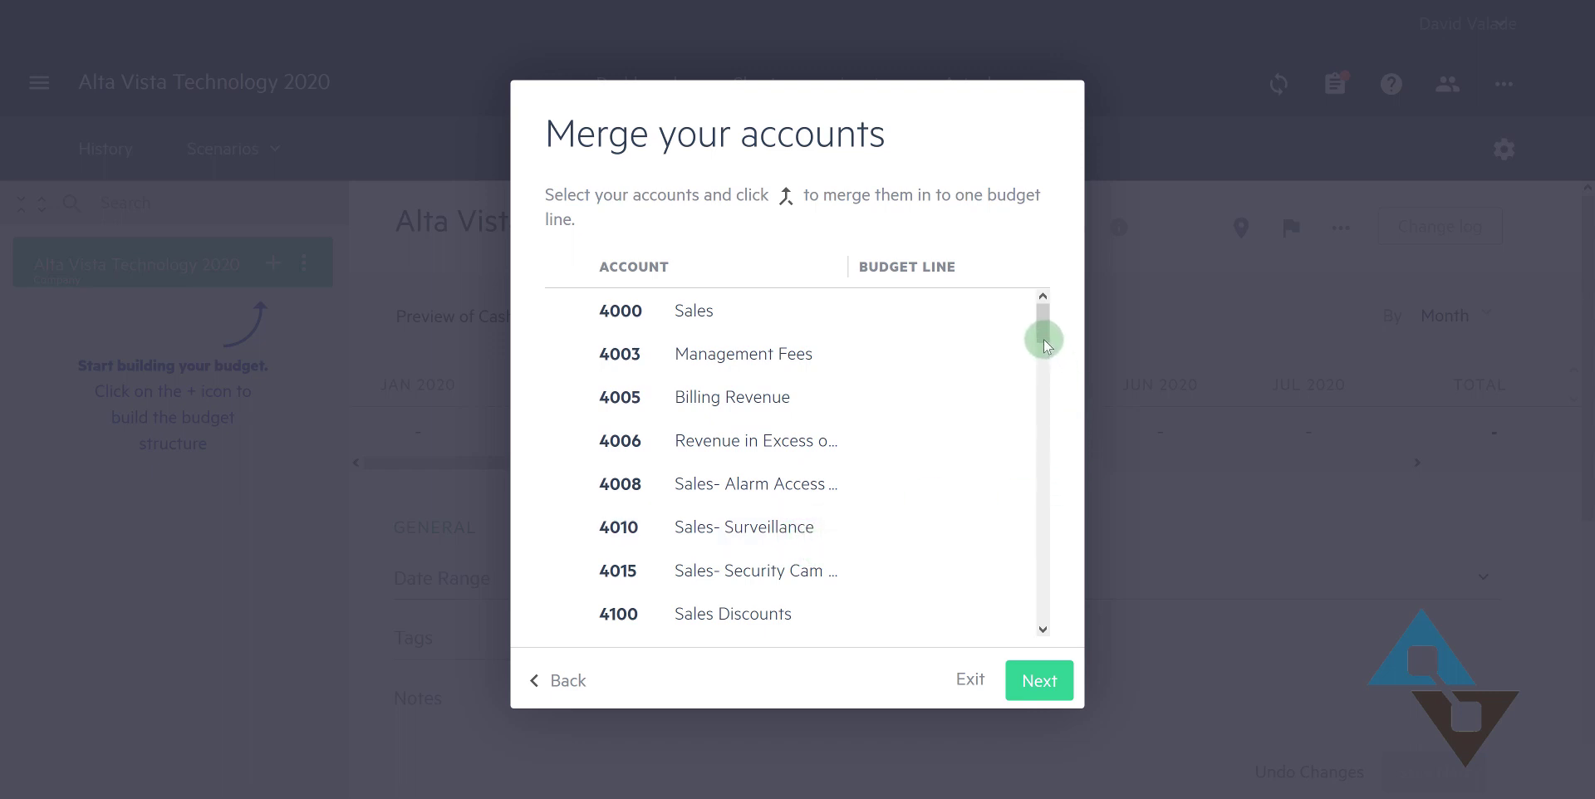
Merge the Electric, Garbage, Gas, Telephone and Water utility accounts (6440 to 6480) into a new budget line named Utilities.
drag(1044, 337, 1044, 340)
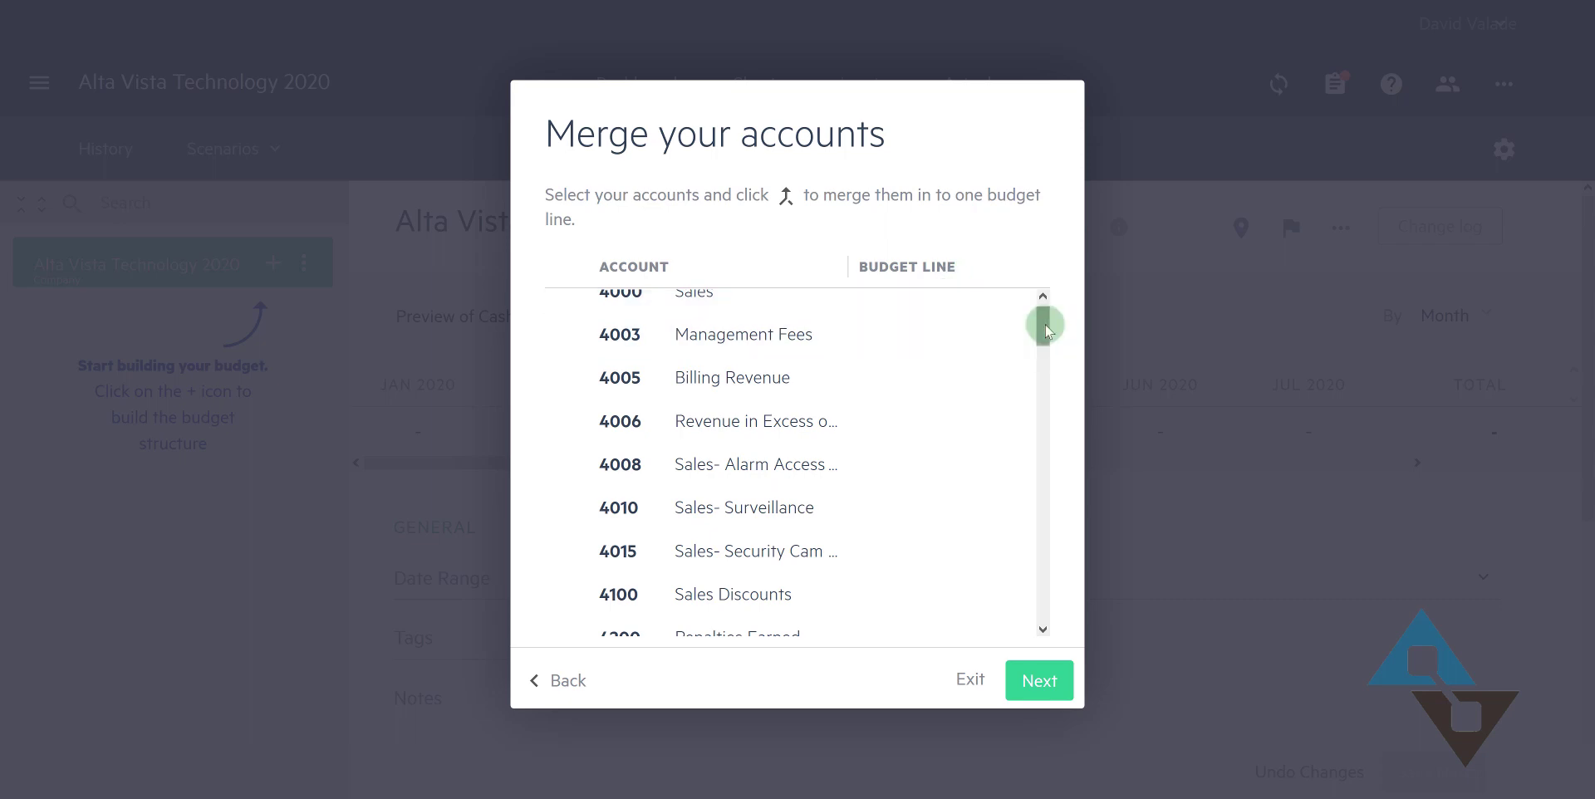
drag(1045, 324, 1047, 574)
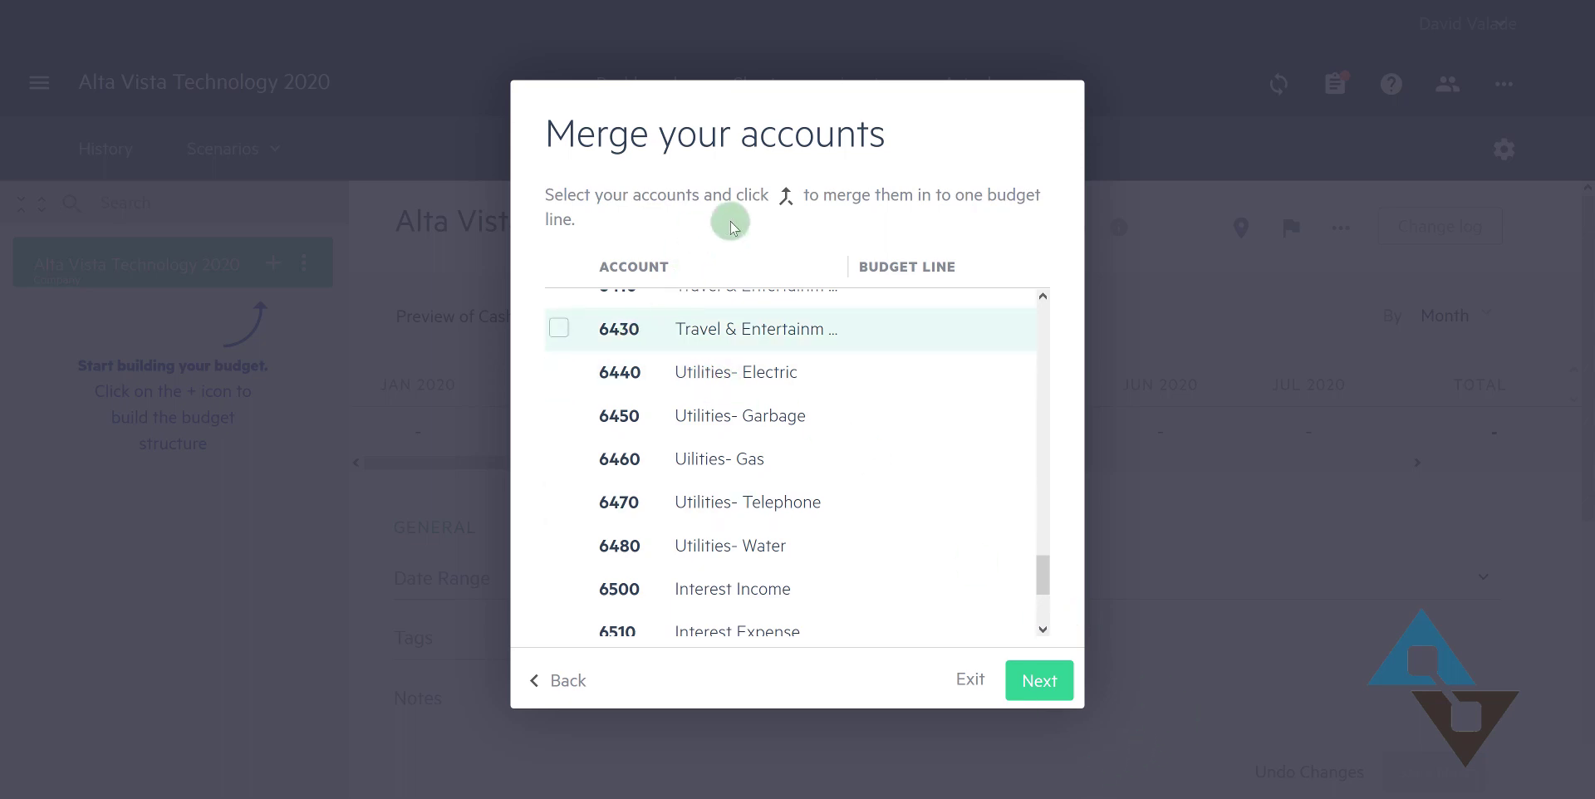
click(561, 374)
click(561, 417)
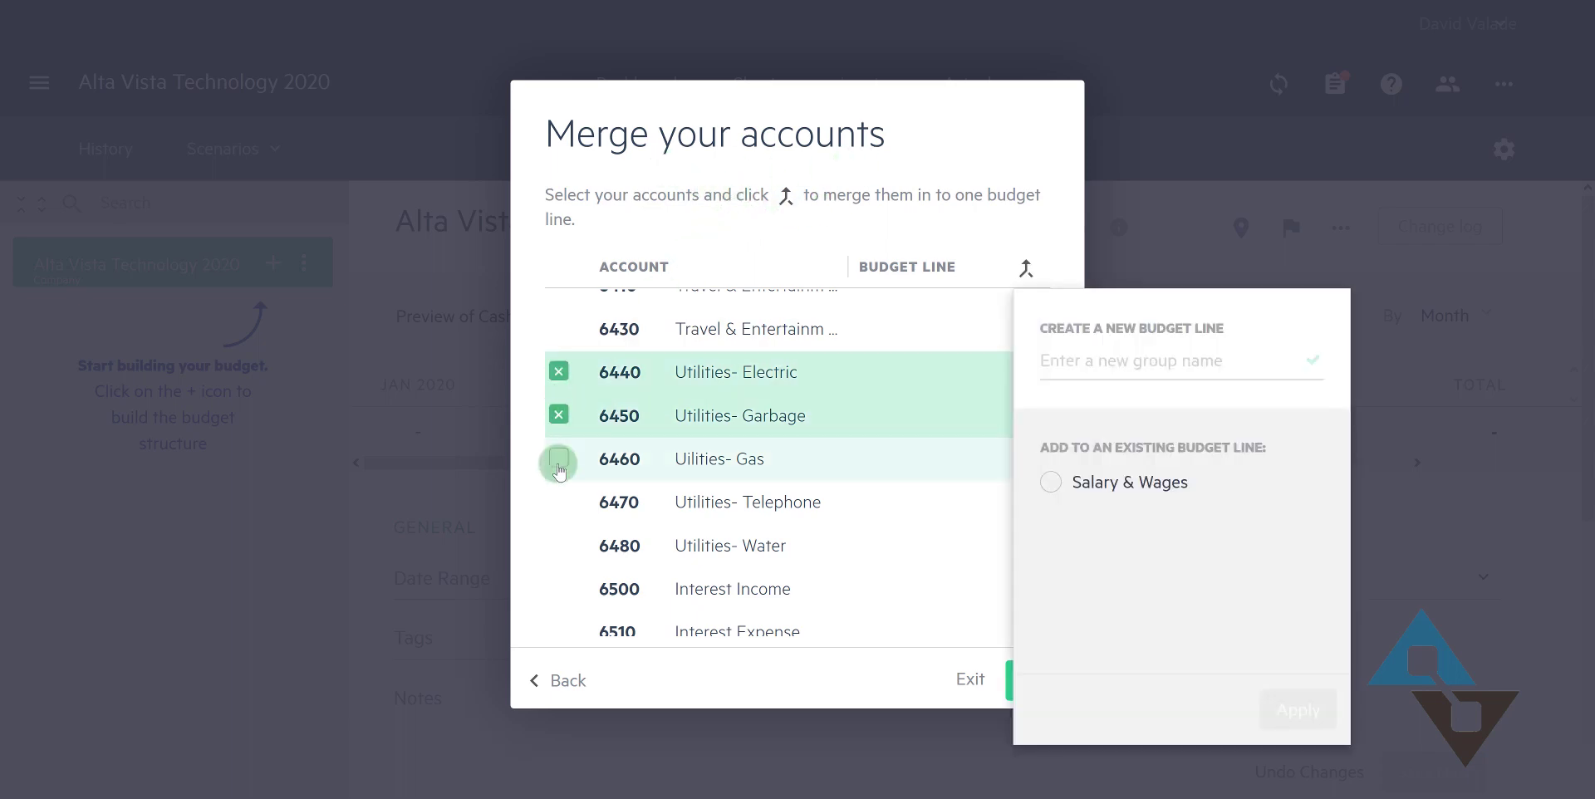
click(560, 459)
click(561, 503)
click(559, 545)
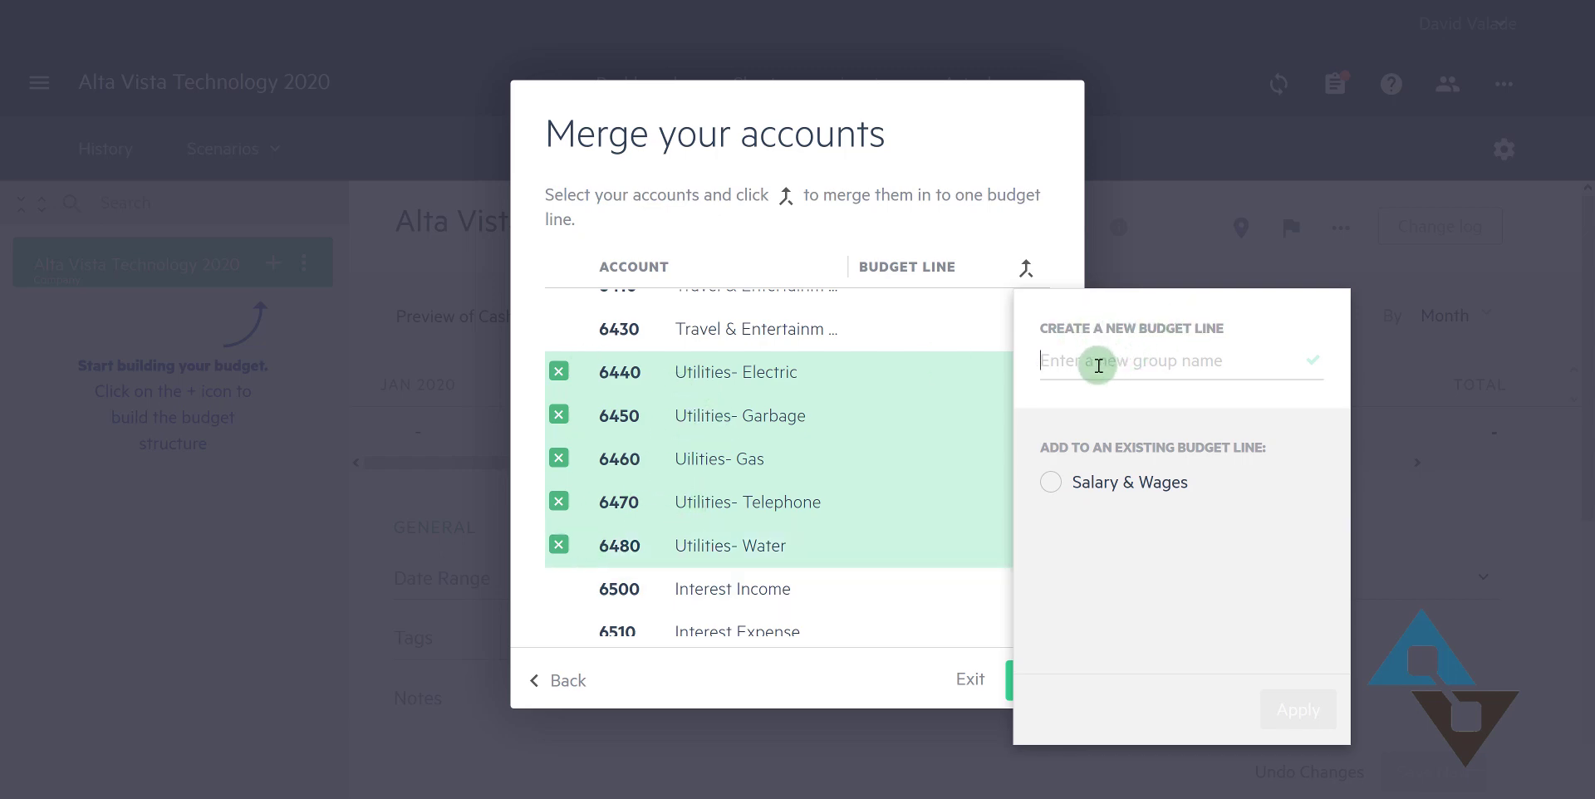
text(Utilities)
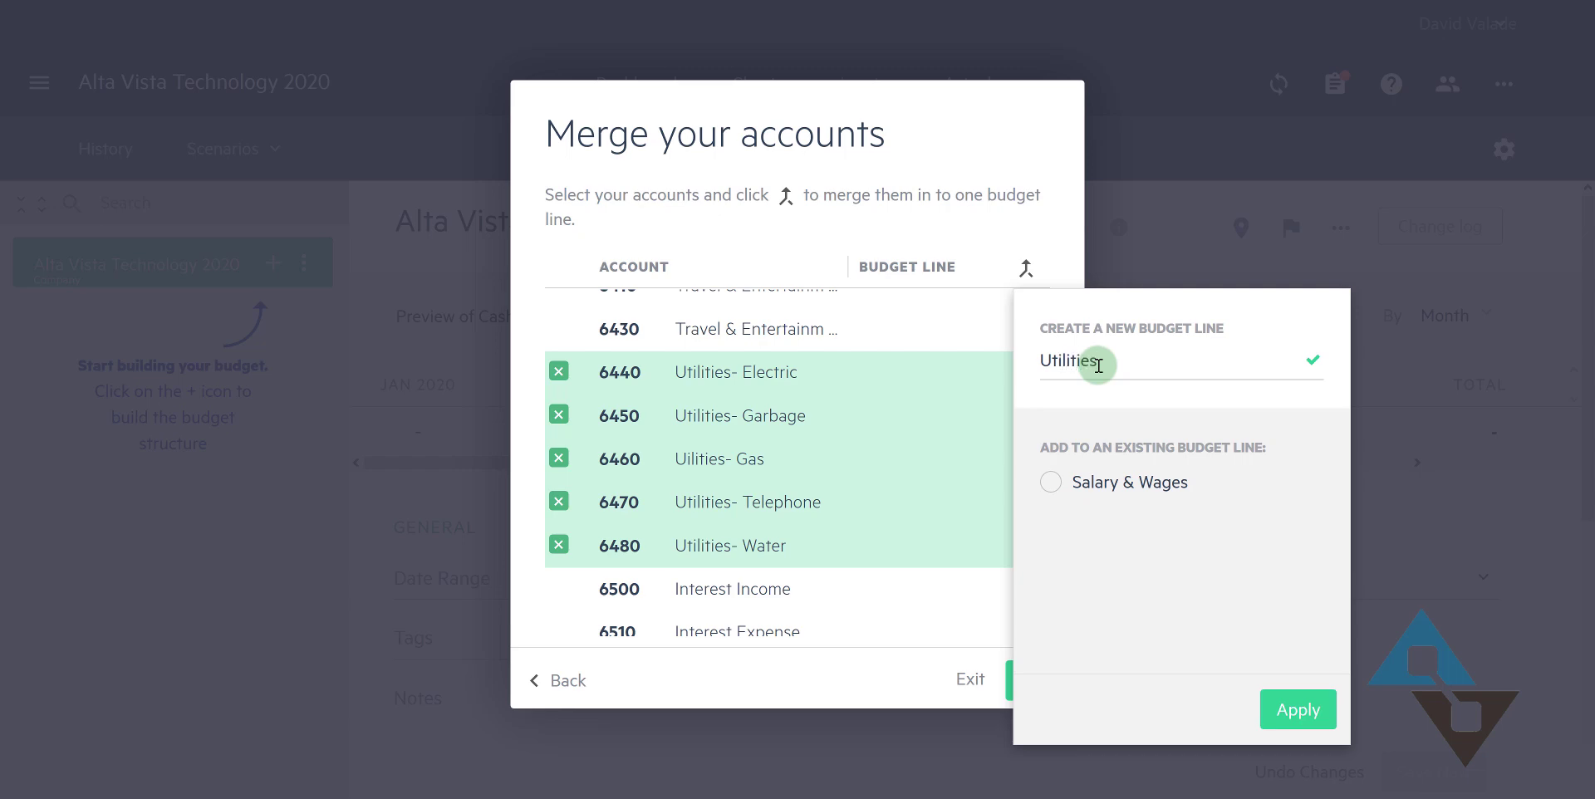
key(Return)
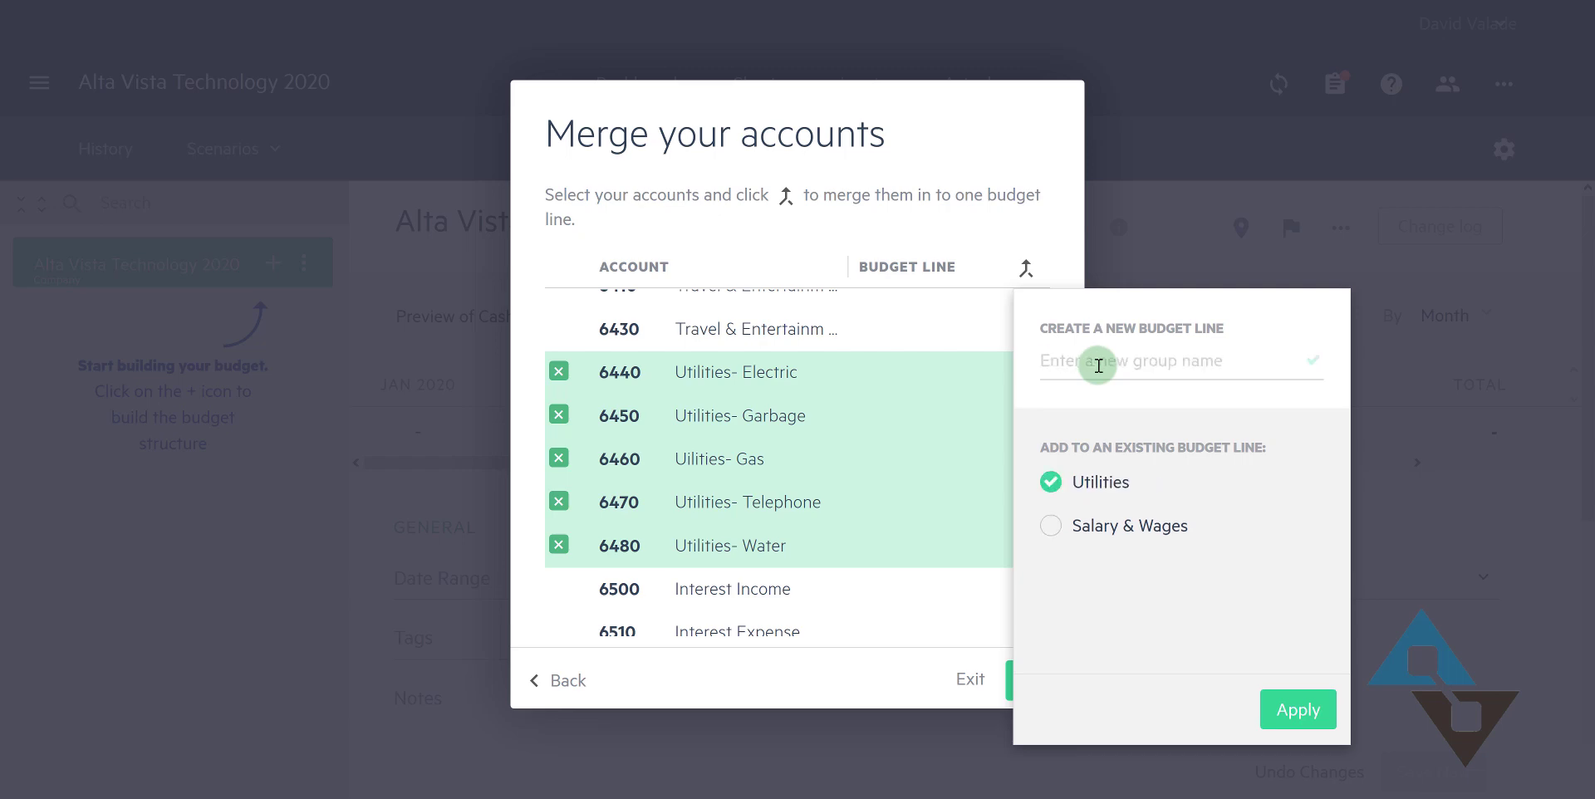
click(1289, 708)
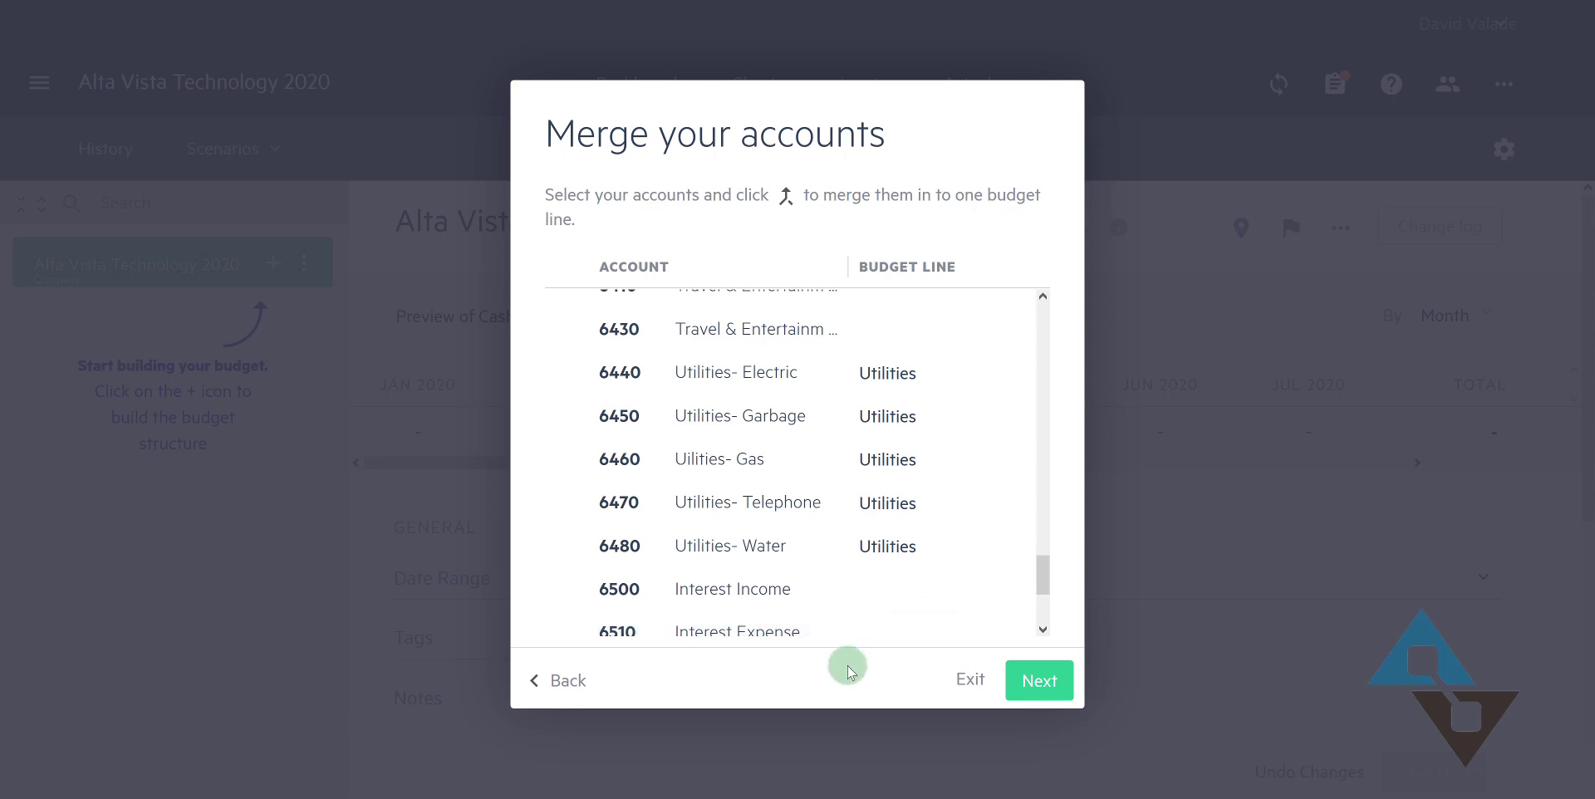
Proceed to modifying the budget structure and remove the Entity 5(786), Michigan #60 and Michigan #50 groups from the revenues.
click(1021, 692)
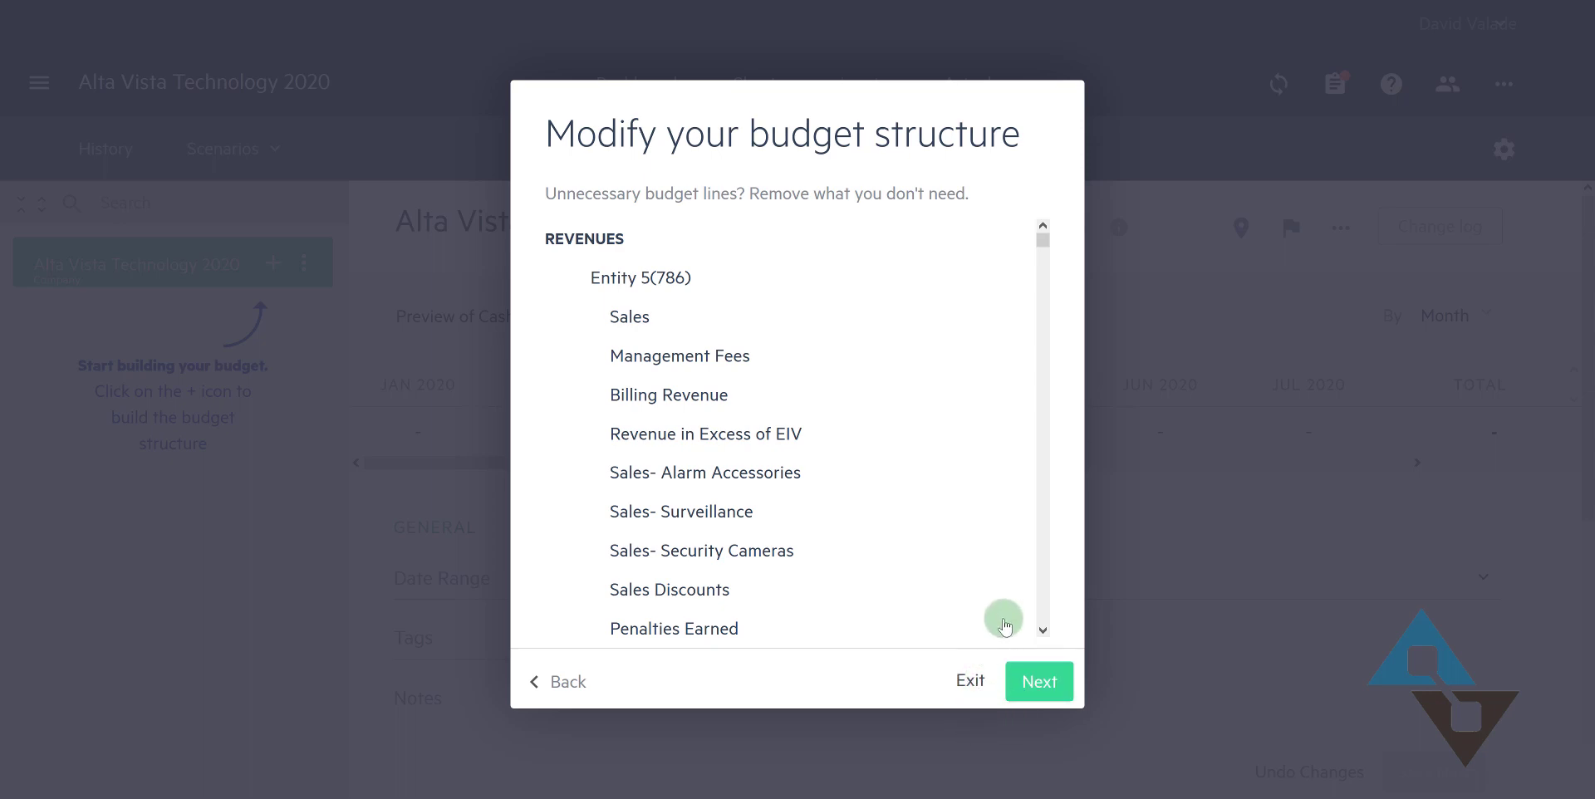
click(971, 693)
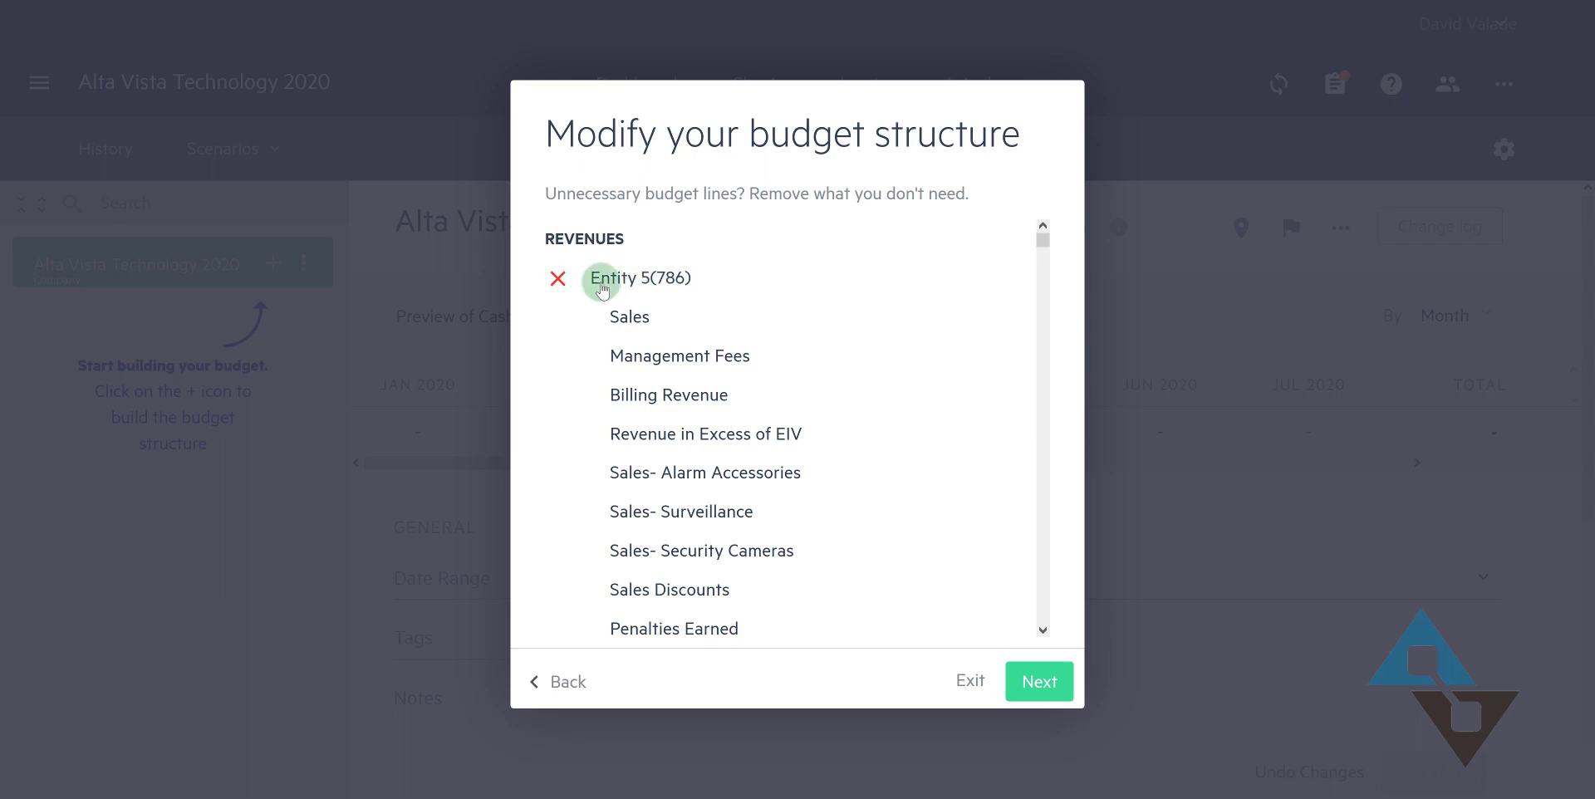
click(557, 279)
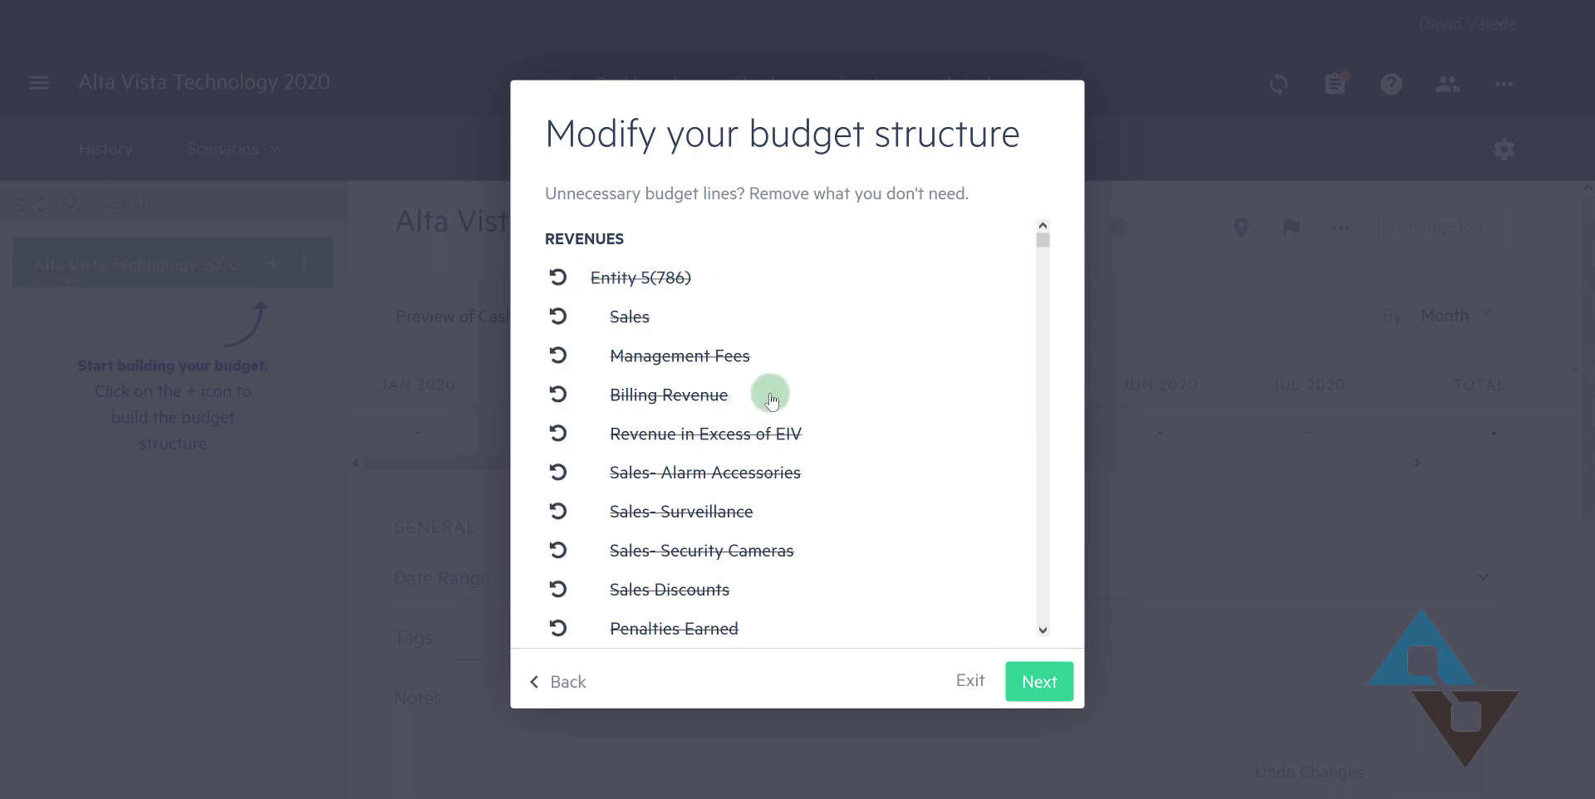
key(F11)
drag(1043, 243, 1044, 253)
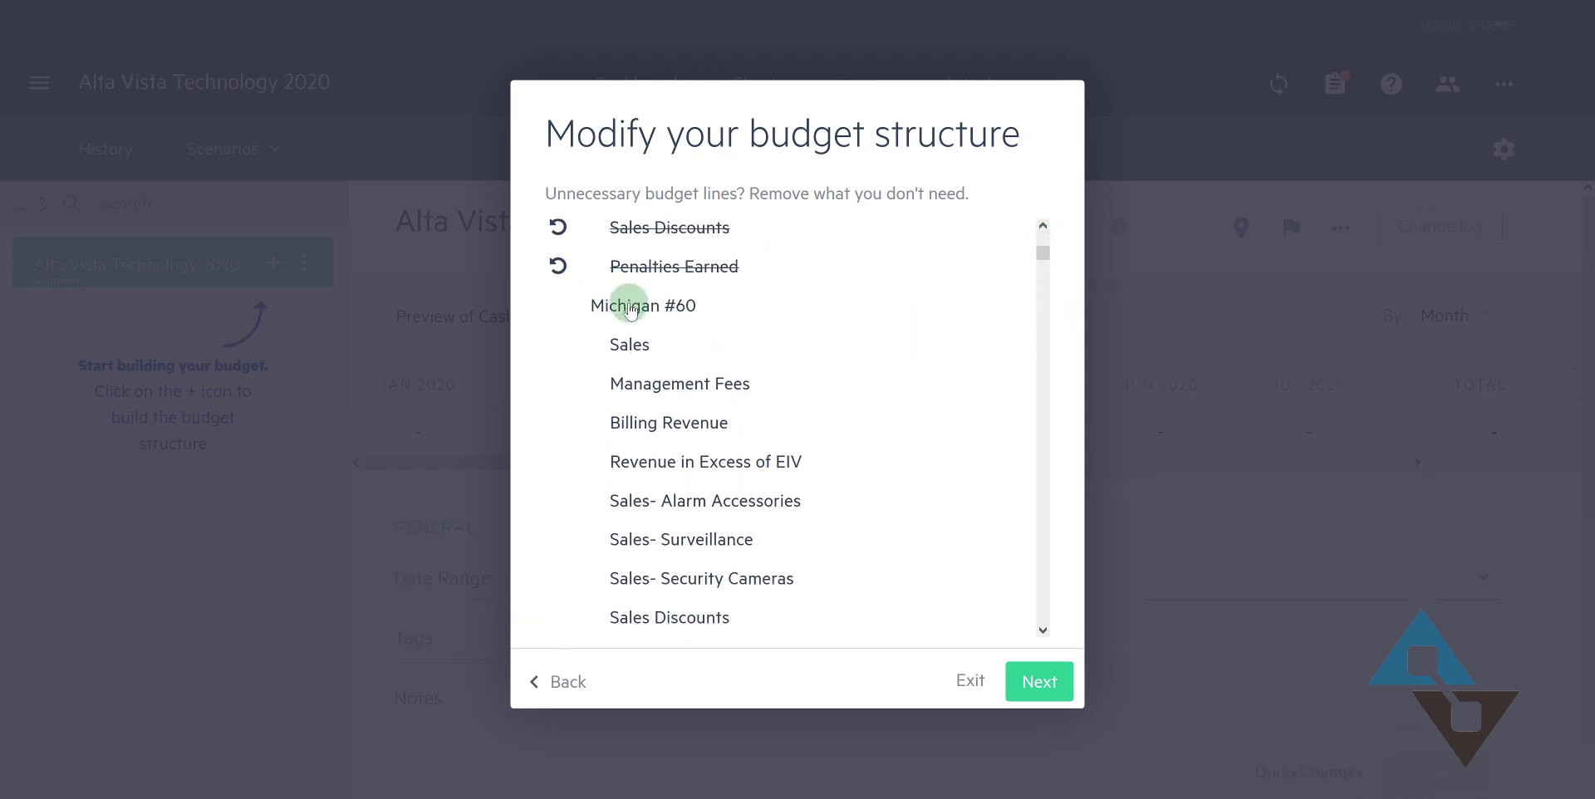
click(558, 307)
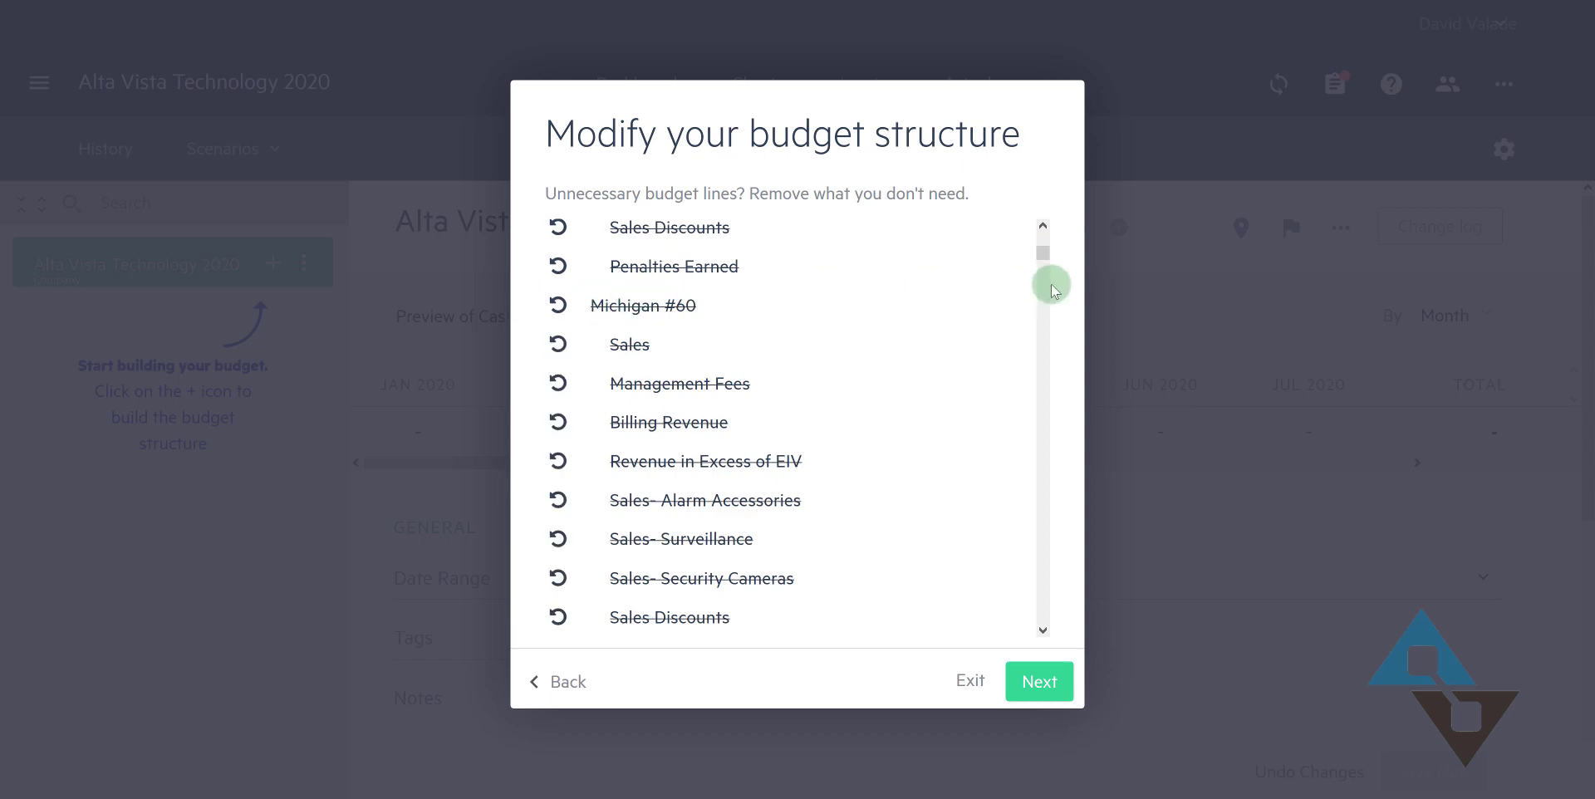
drag(1043, 253, 1045, 274)
click(558, 475)
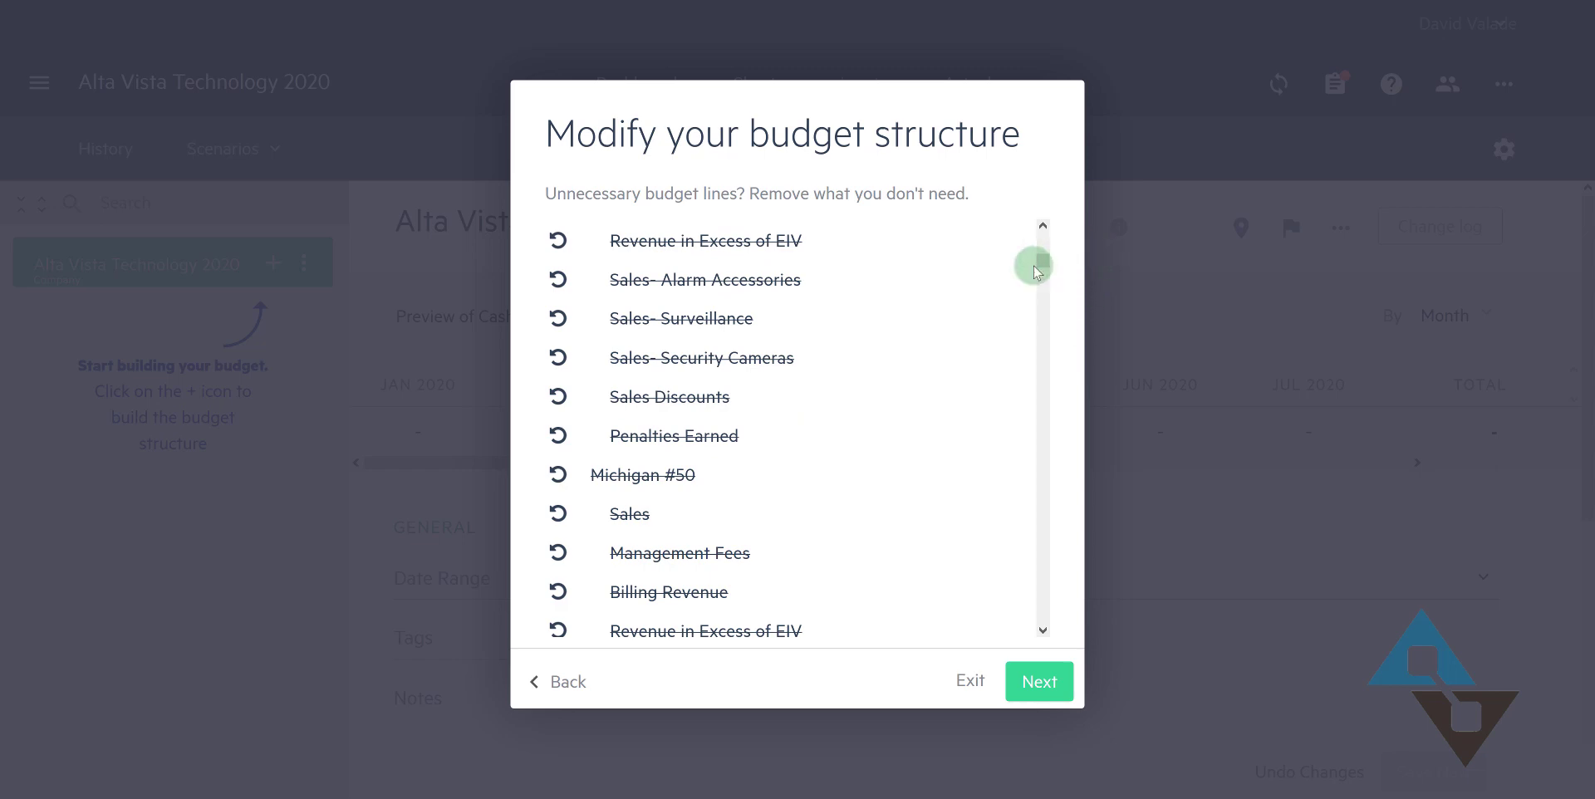
Remove the Federal Income Tax and State Income Tax lines from Other Income and Expenses.
drag(1055, 261, 1043, 626)
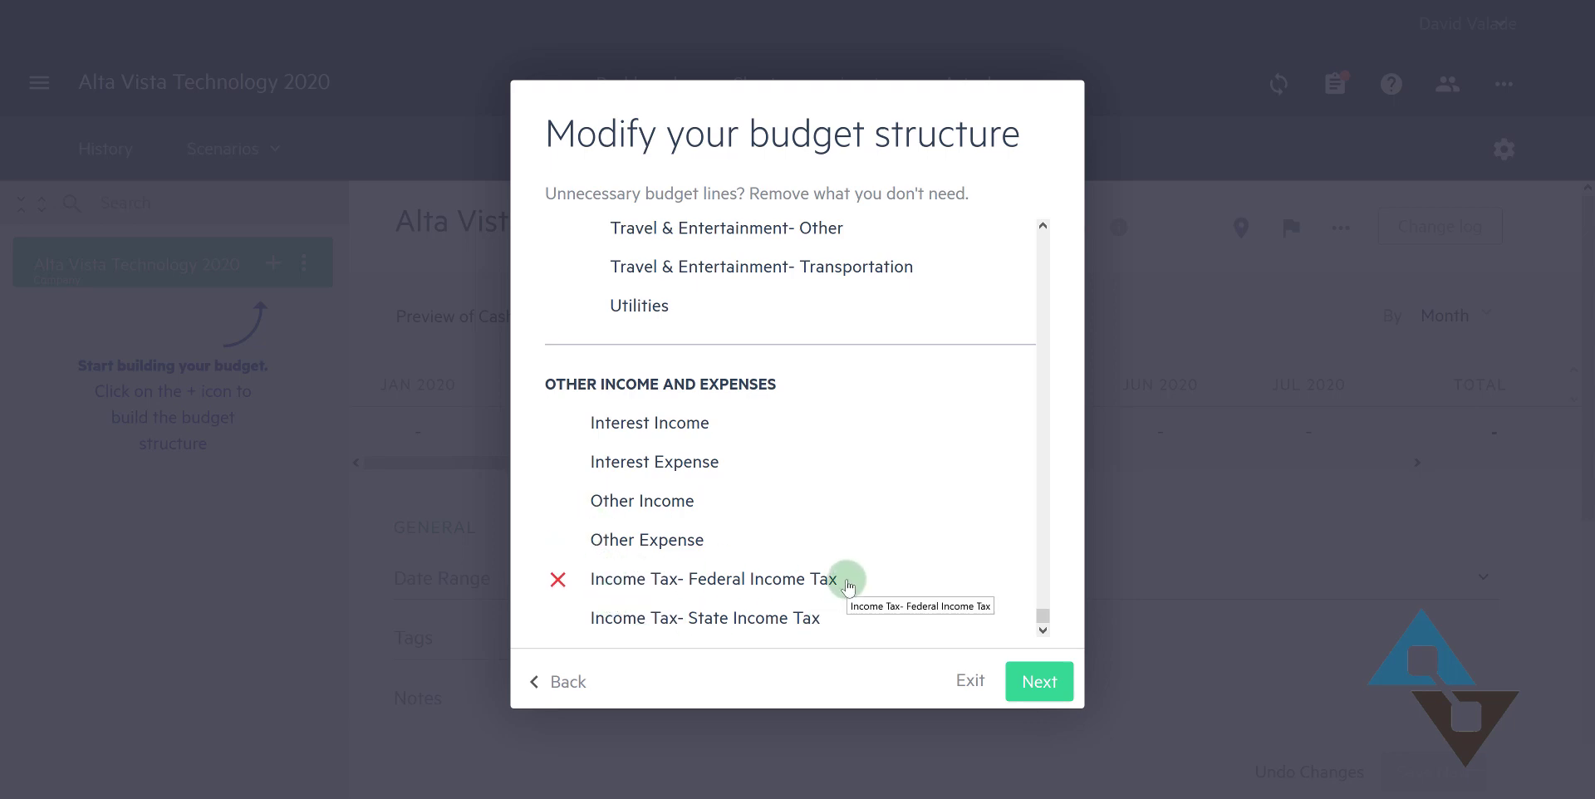
click(557, 582)
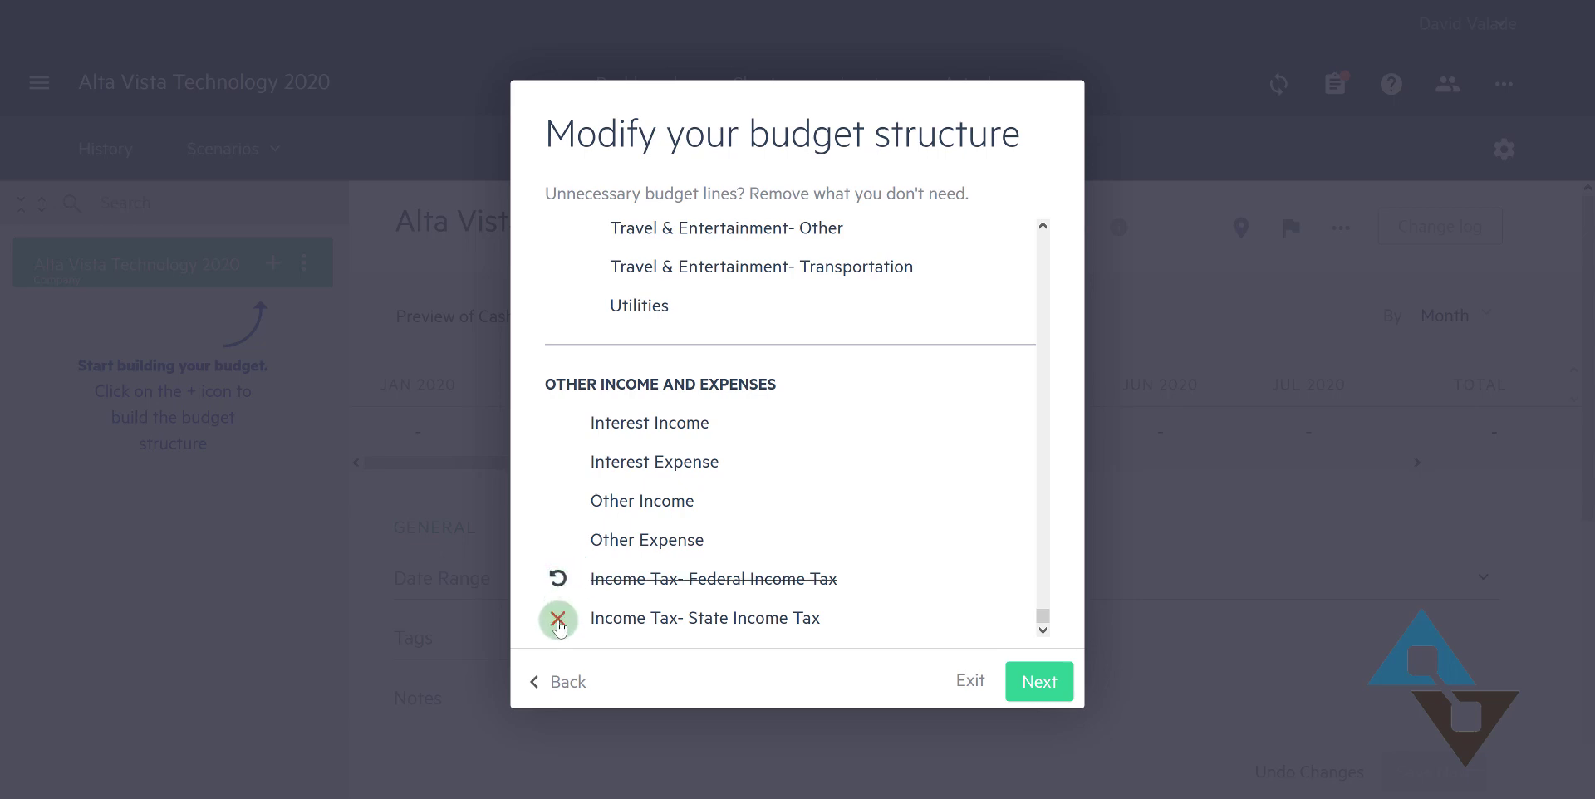
click(557, 620)
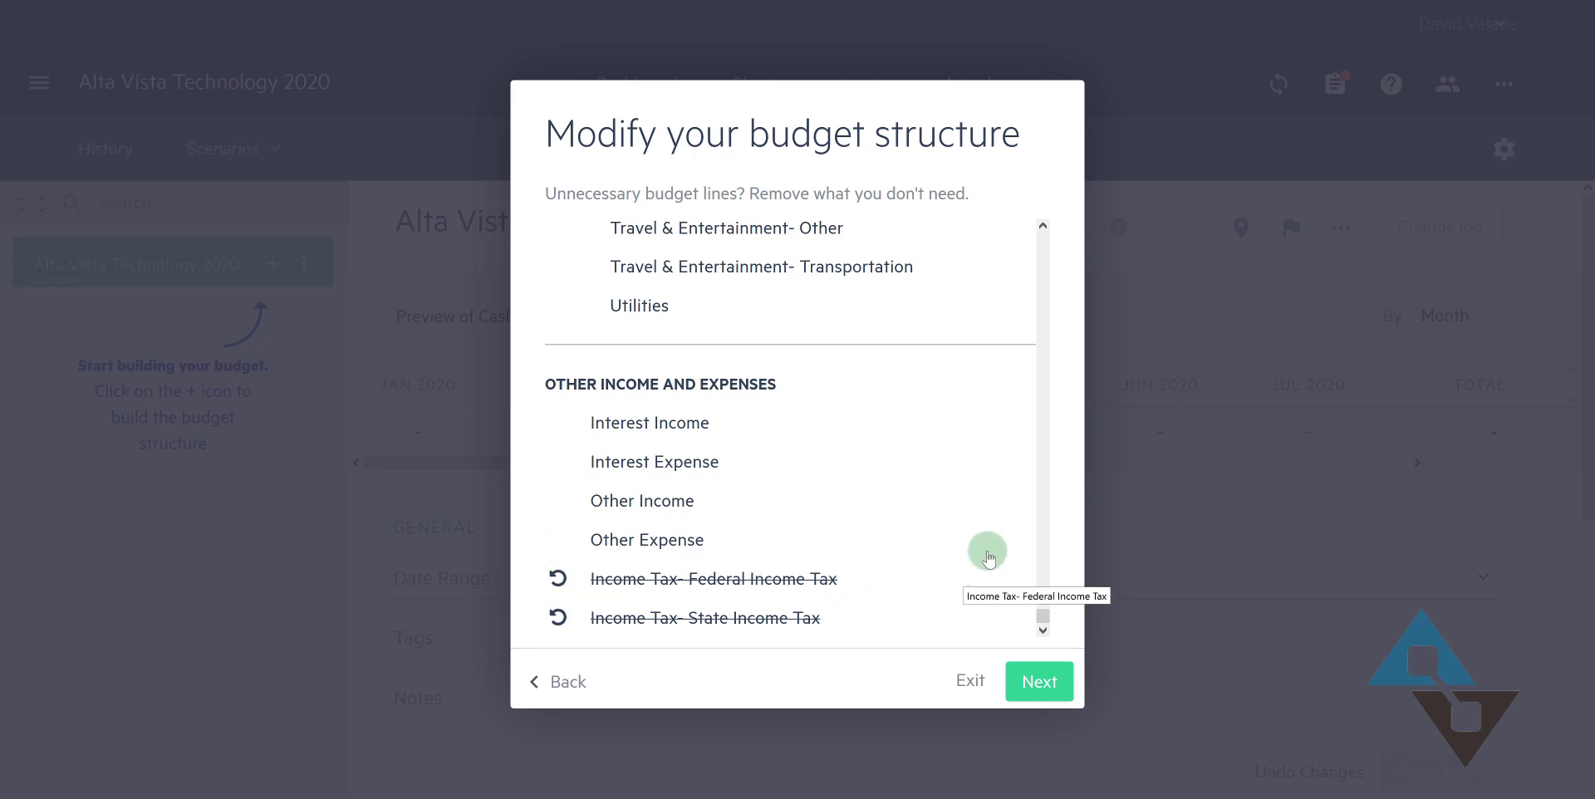
Continue without importing any additional dimensions and finish the budget structure setup.
click(1071, 675)
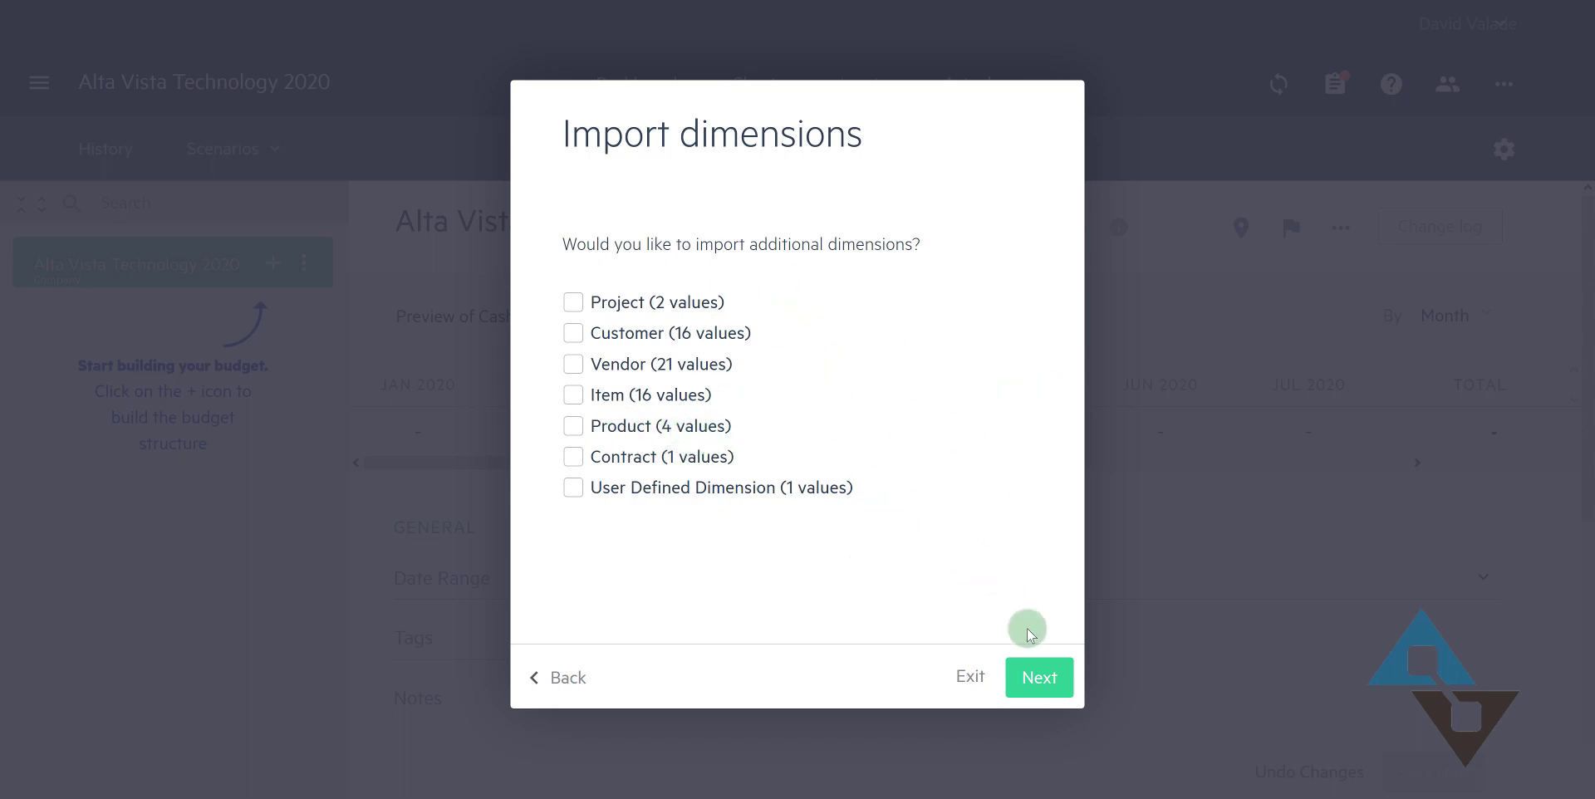
click(1037, 662)
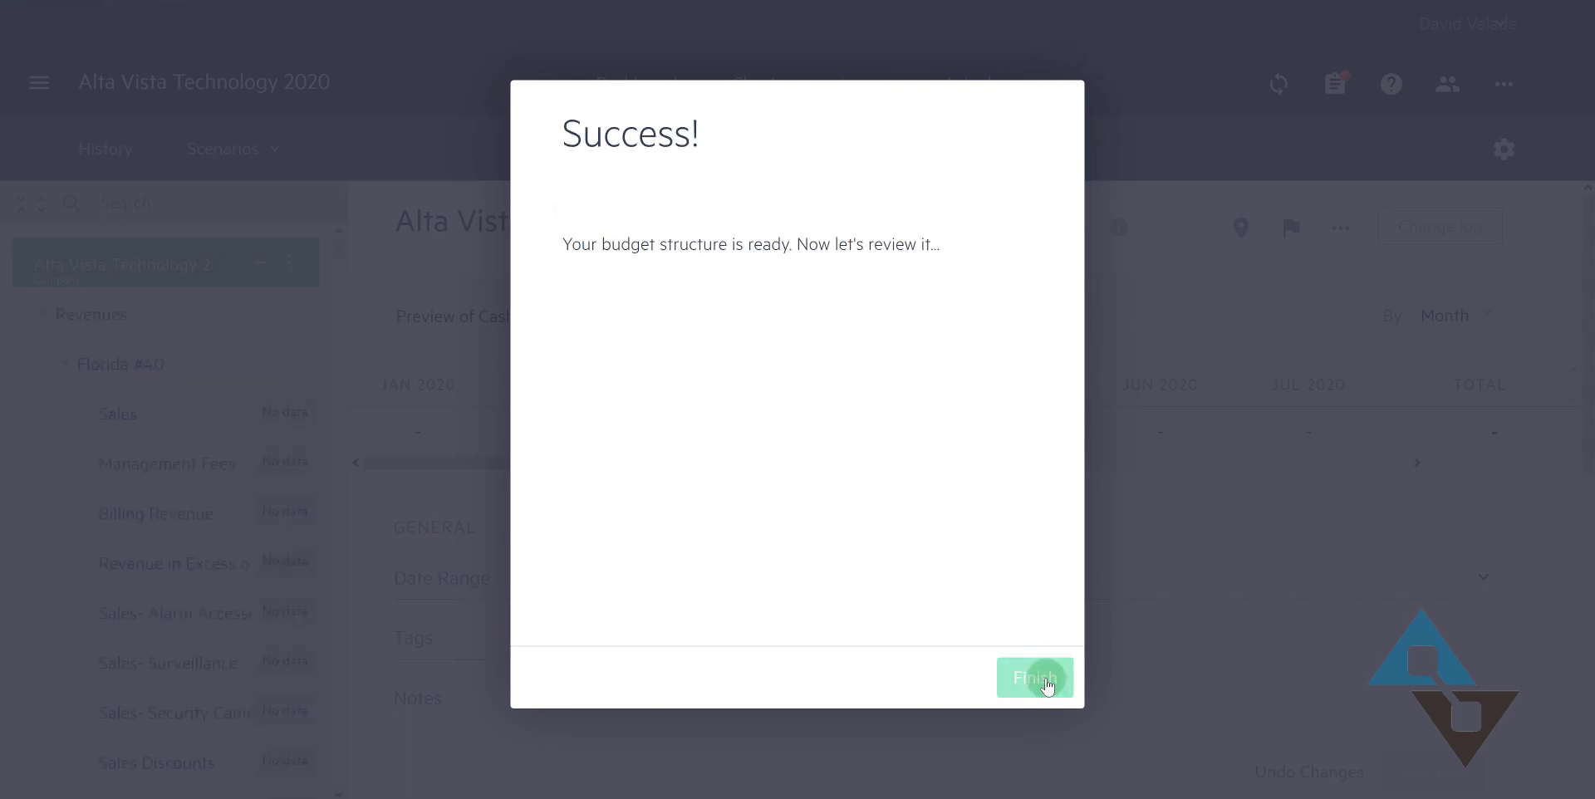
click(1043, 677)
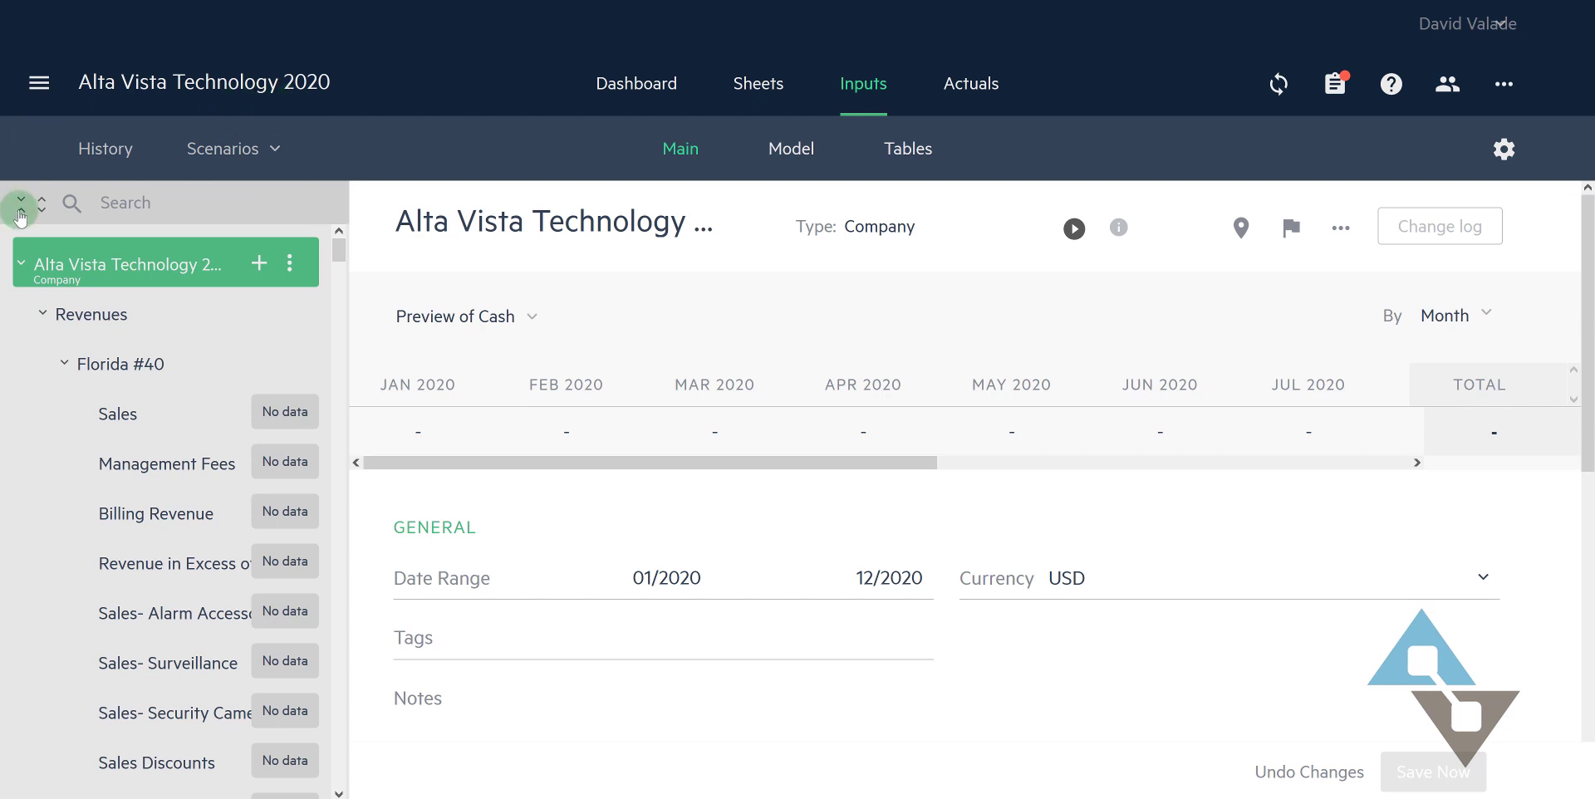
Collapse the budget tree to its main categories and review the location groups under Revenues.
click(20, 212)
click(19, 212)
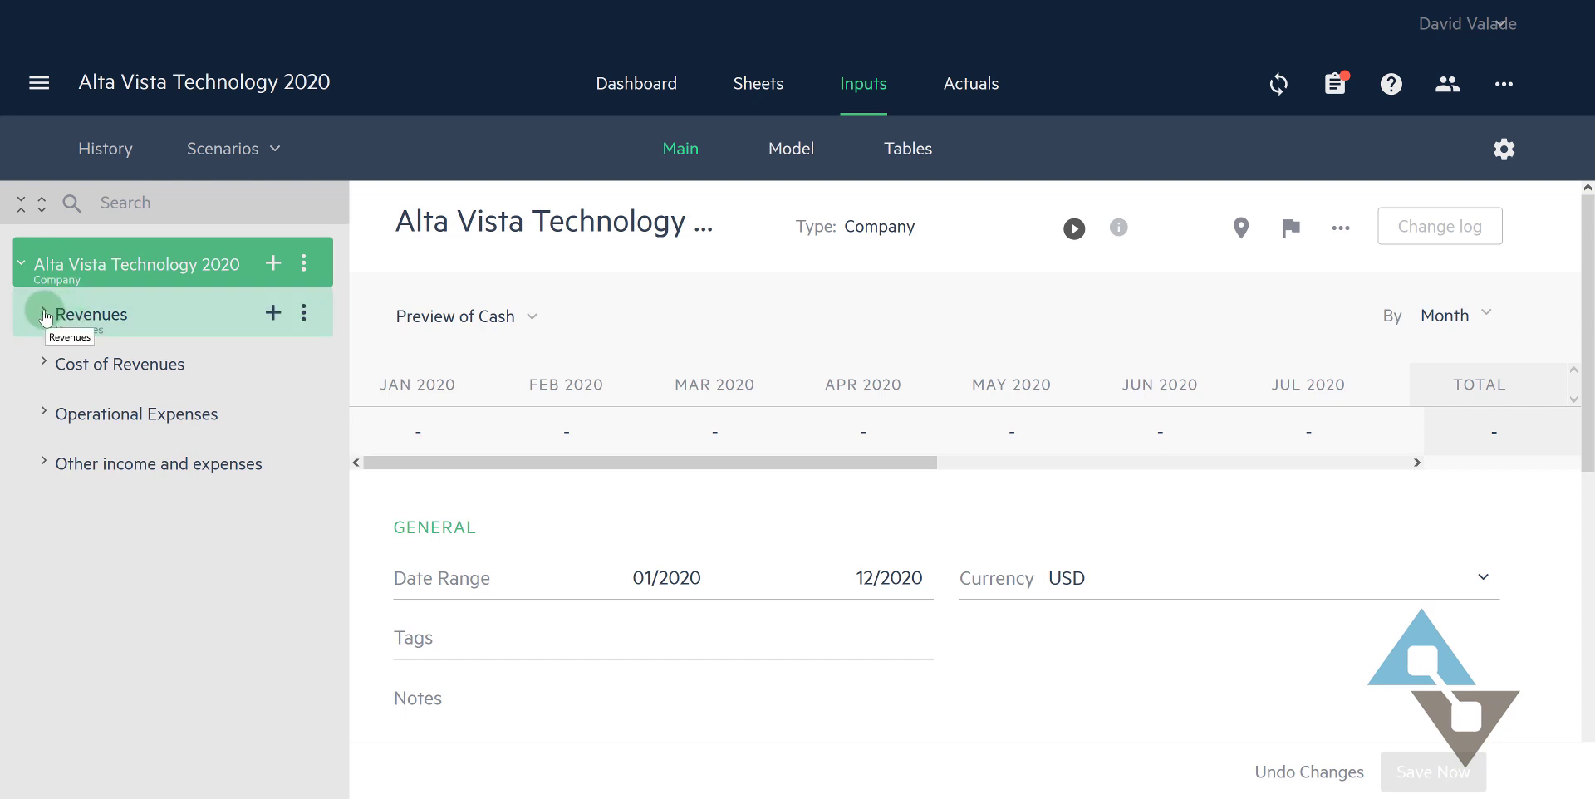
click(218, 289)
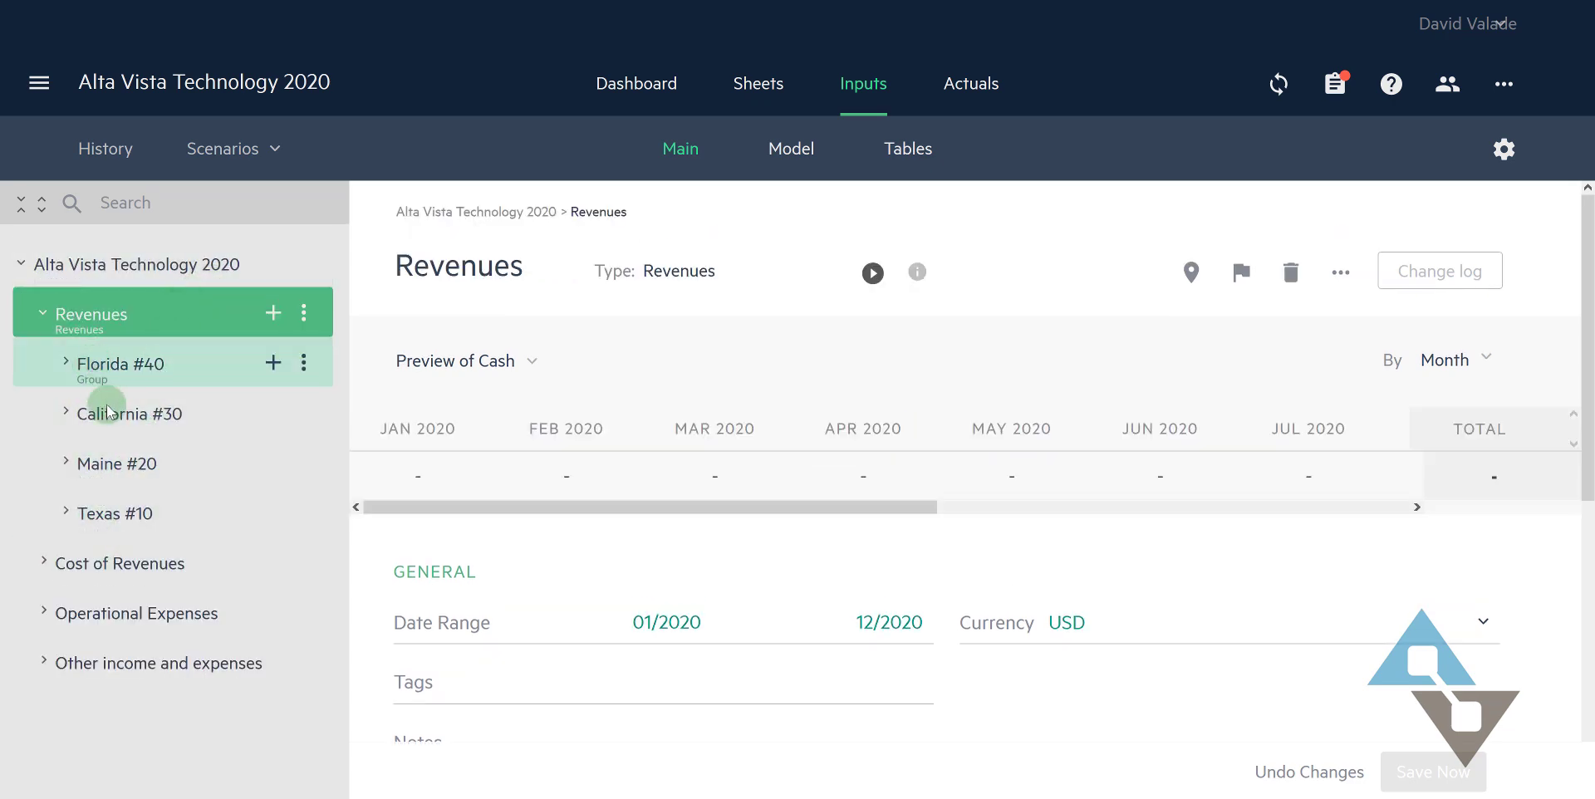
click(48, 314)
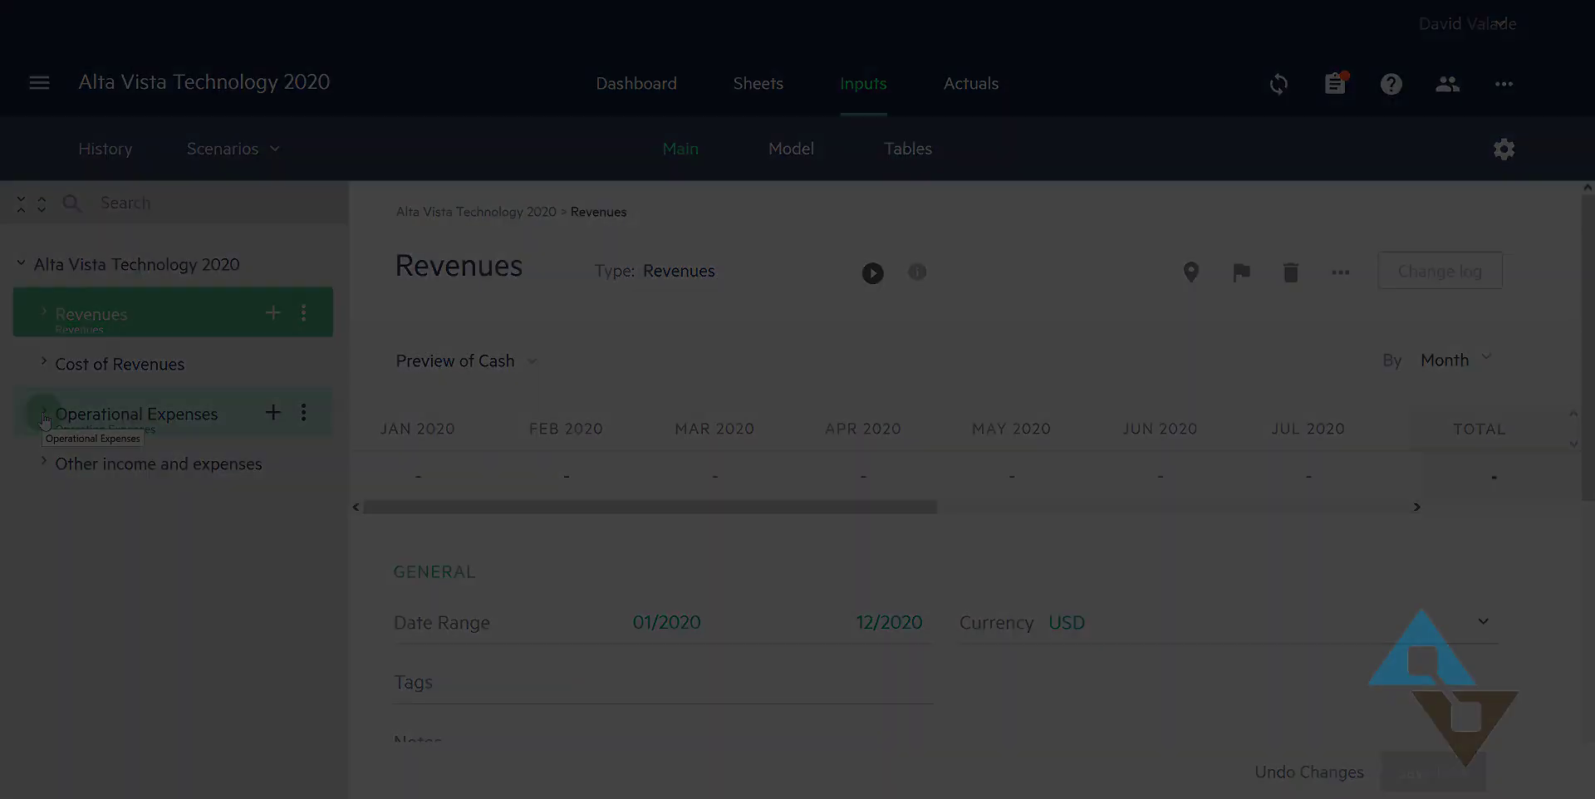